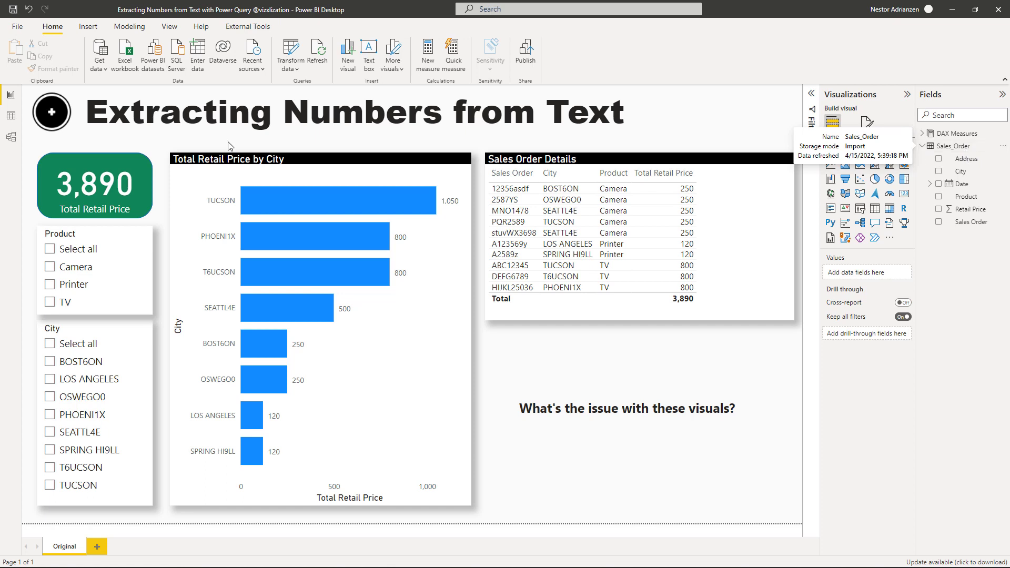
- Examine the Sales_Order and DAX Measures tables' data, the Total Retail Price measure's formula, and the Sales Order Details visual in the report
click(12, 121)
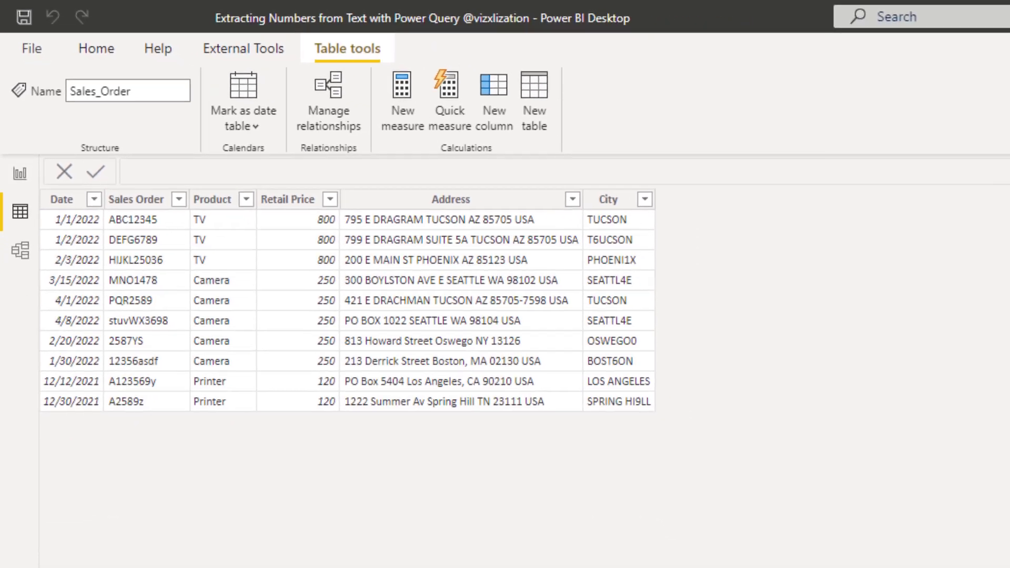
click(950, 135)
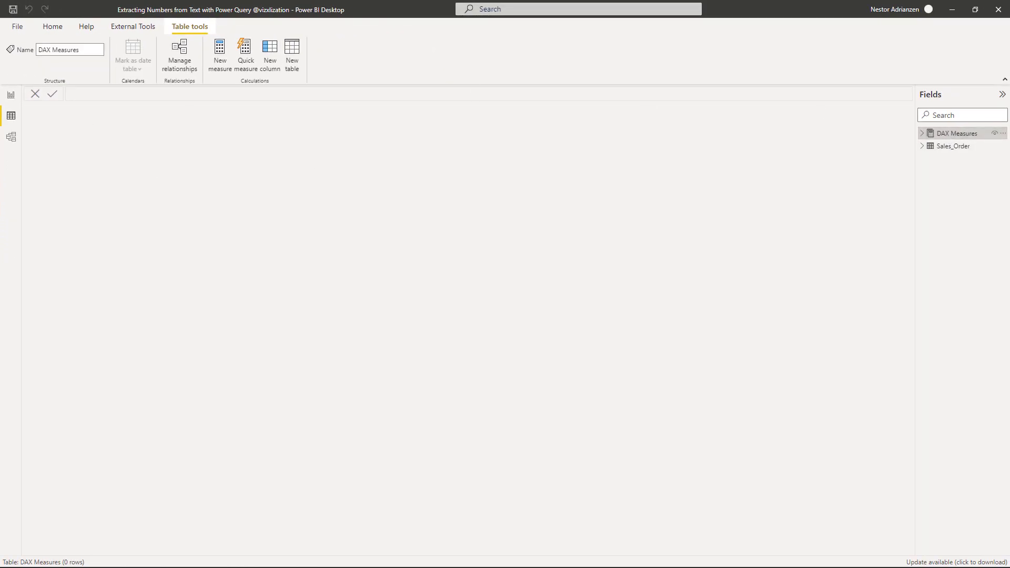
click(11, 95)
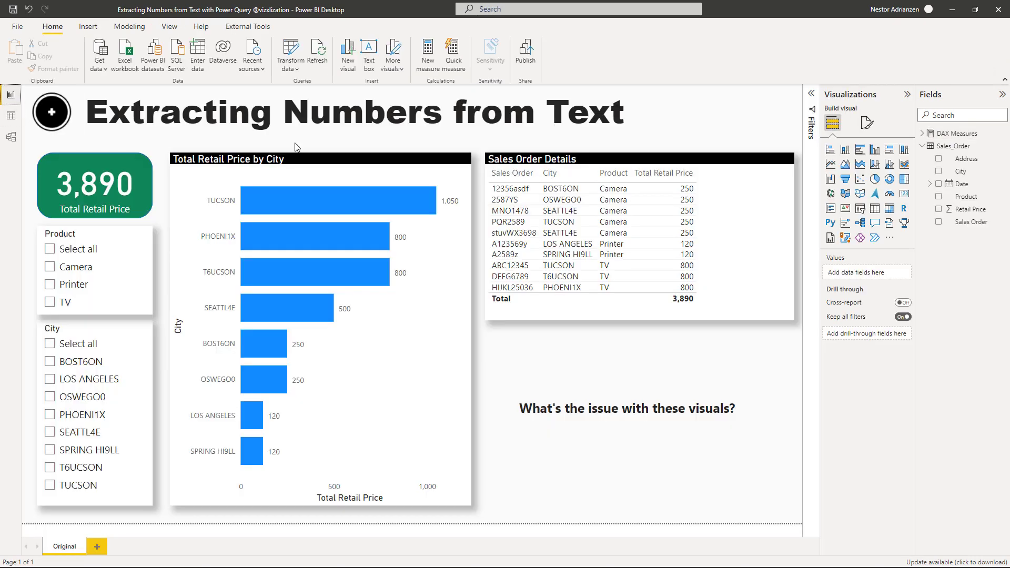
click(922, 134)
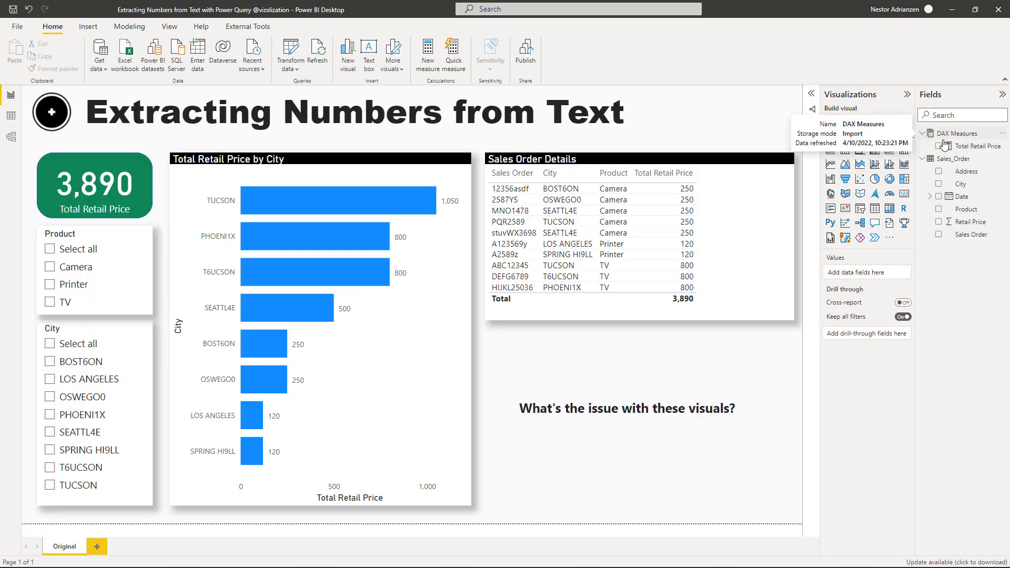
click(973, 147)
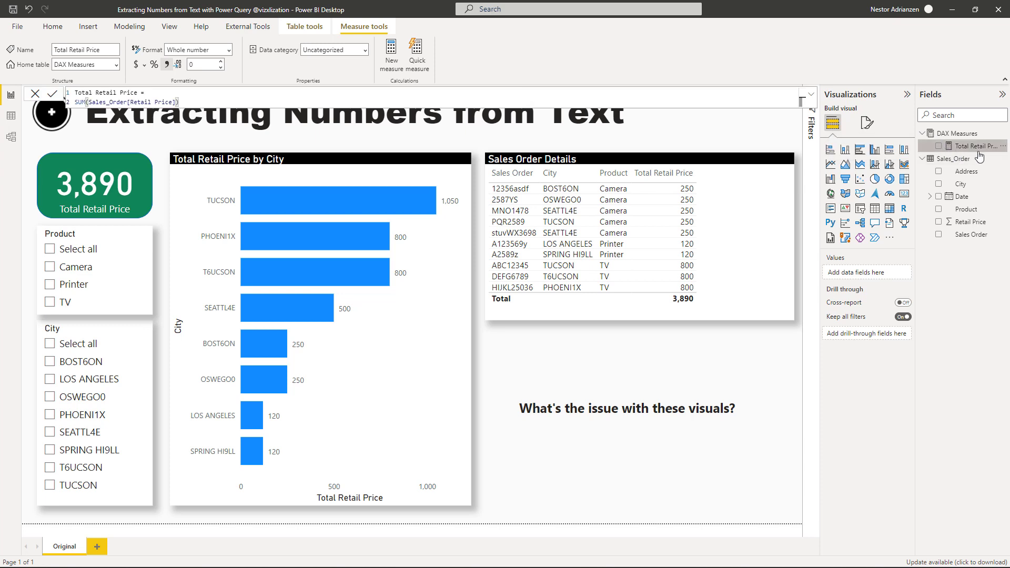
click(559, 378)
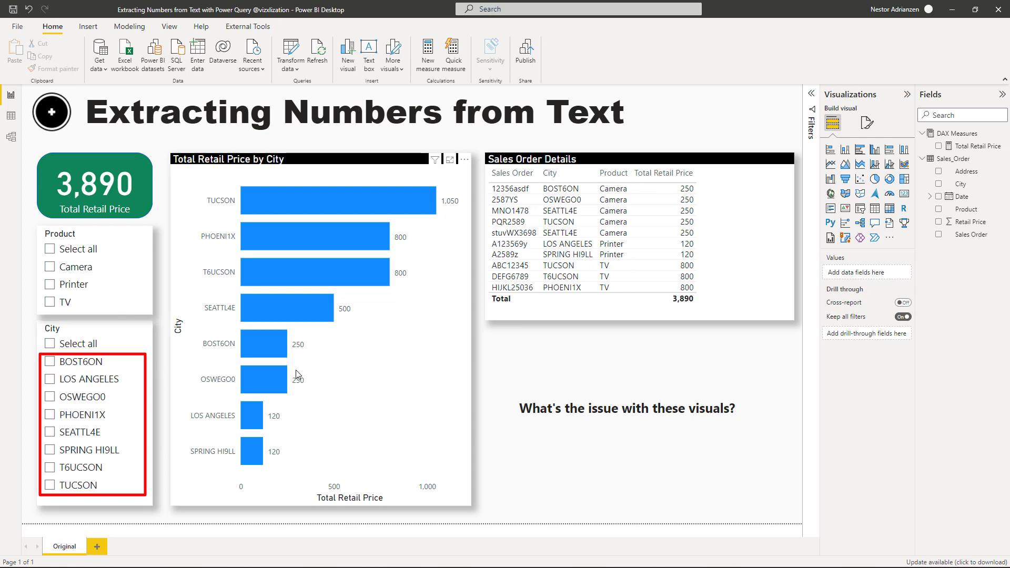
click(749, 258)
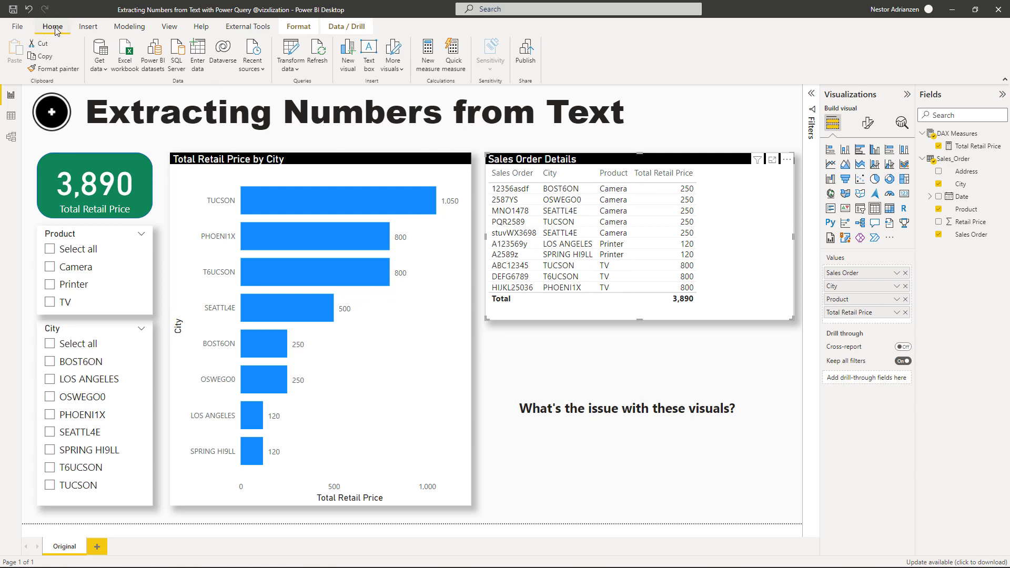
- In Power Query Editor, duplicate the Sales_Order query and rename the copy as Sales_Order2
click(296, 48)
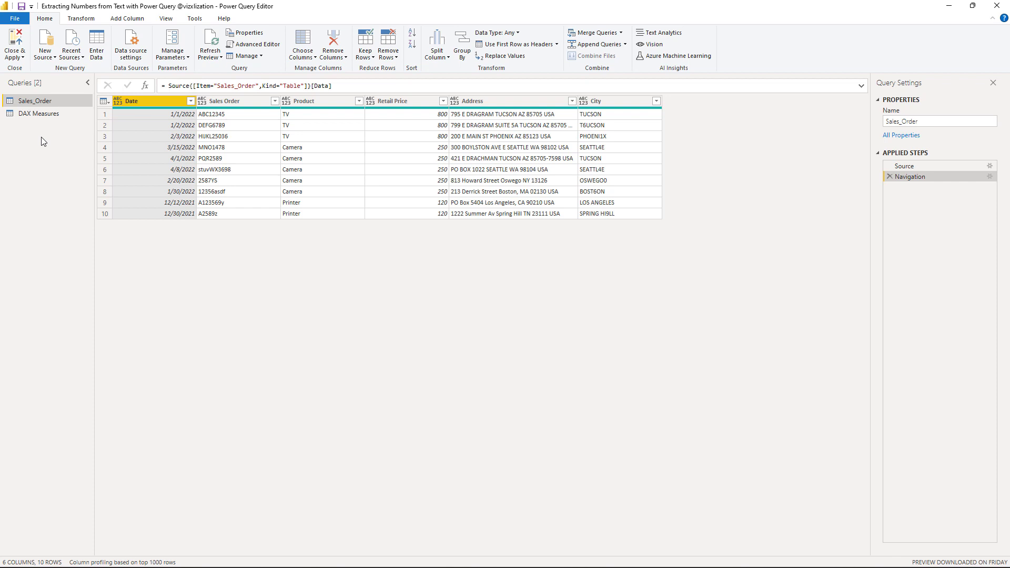
right_click(39, 103)
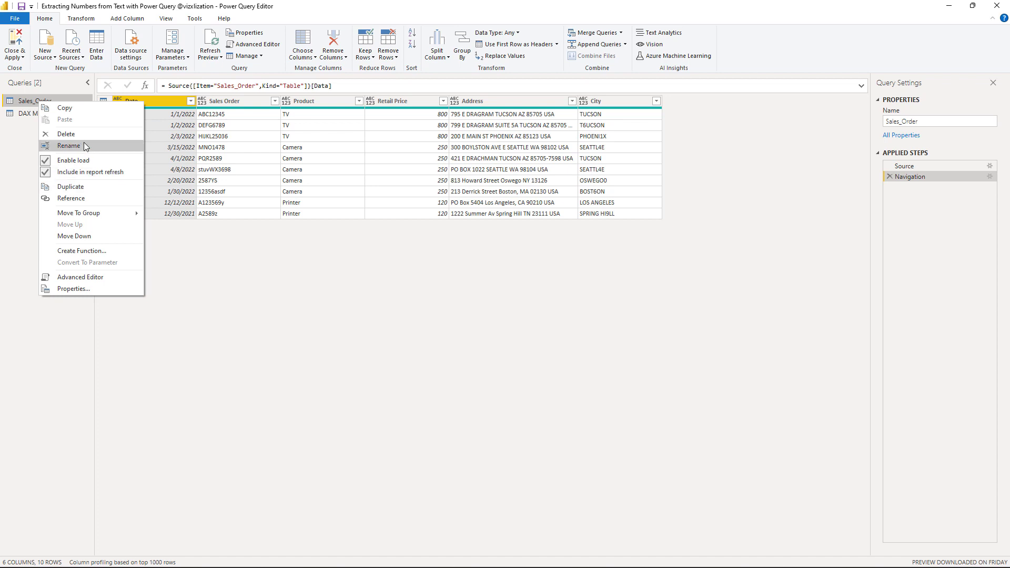
click(96, 188)
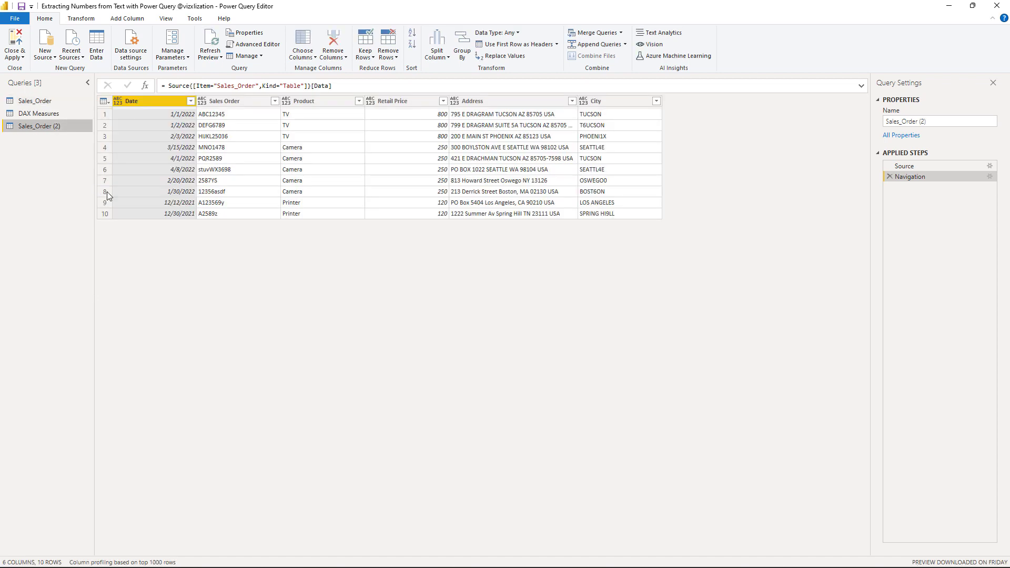
double_click(58, 125)
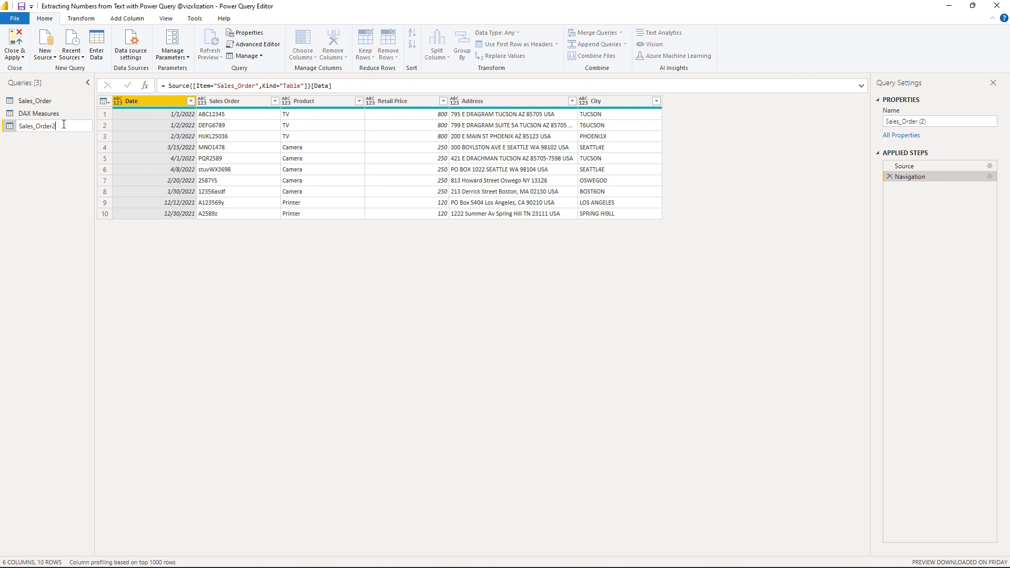
text(Sales_Order2)
key(Return)
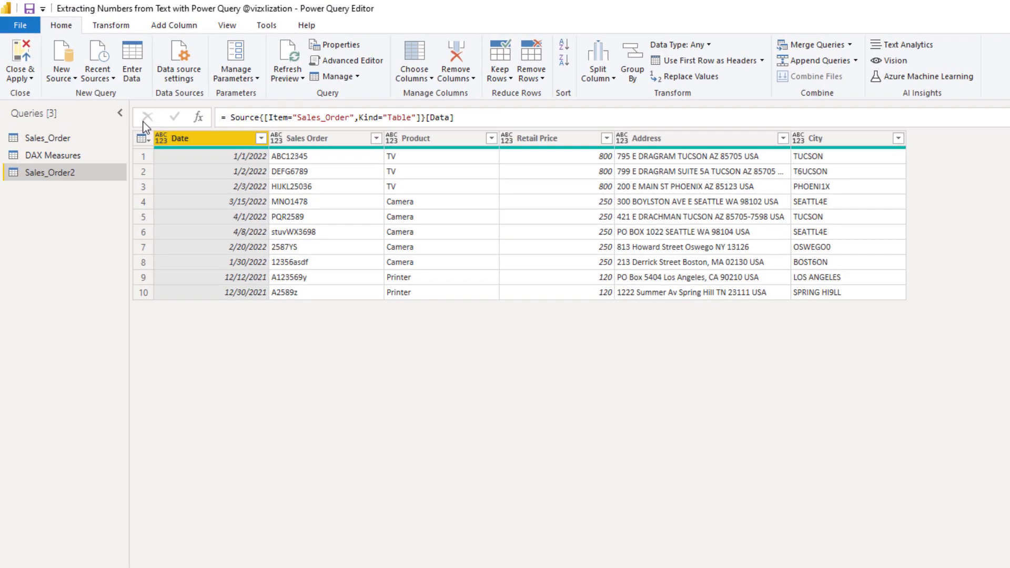
- Start a custom column in the Sales_Order2 query and name it Sales Number
click(173, 25)
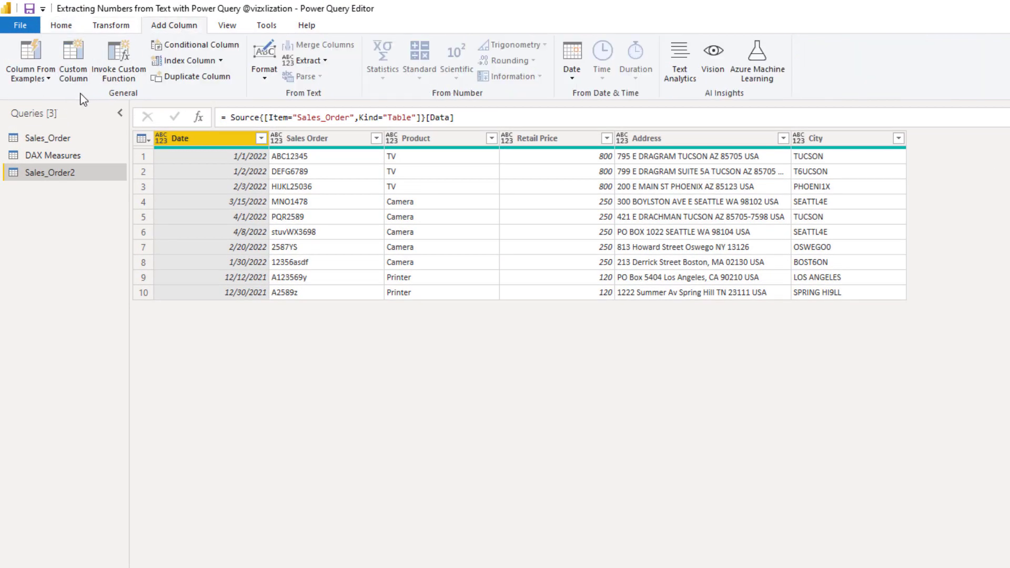
click(82, 57)
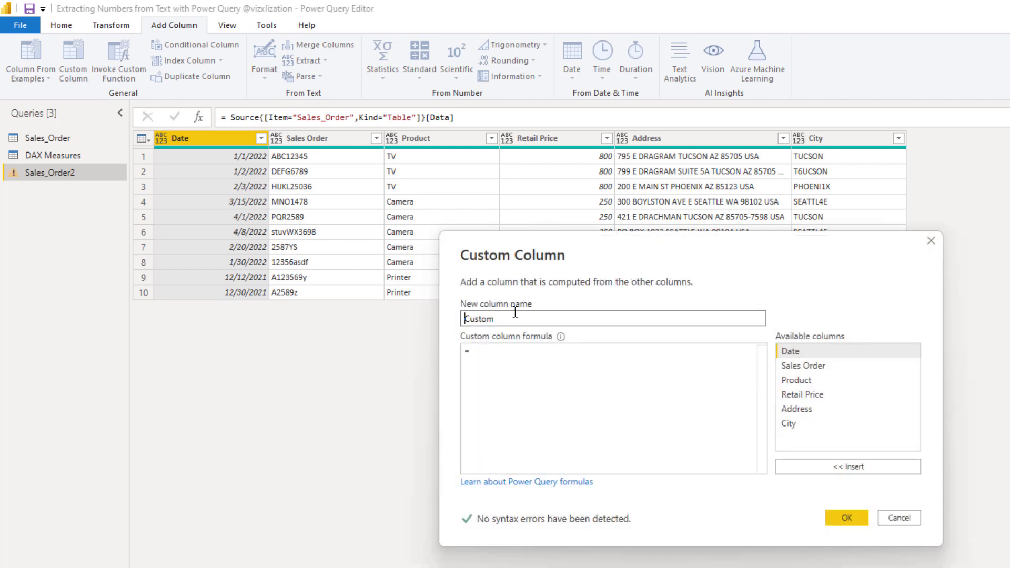
text(Sales Number)
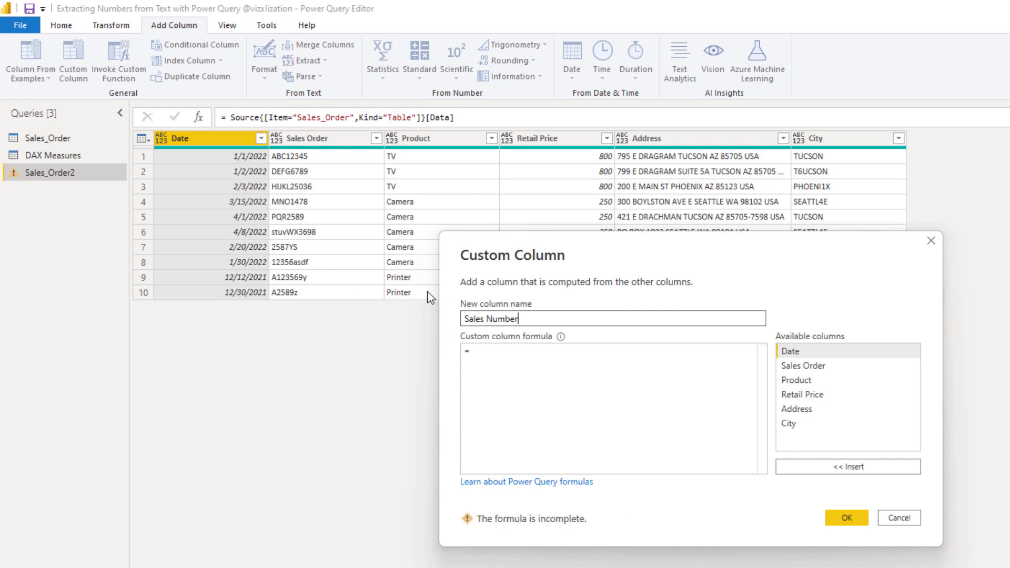
- Begin the Sales Number formula with Text.Select and use the Sales Order column as its first argument
click(513, 350)
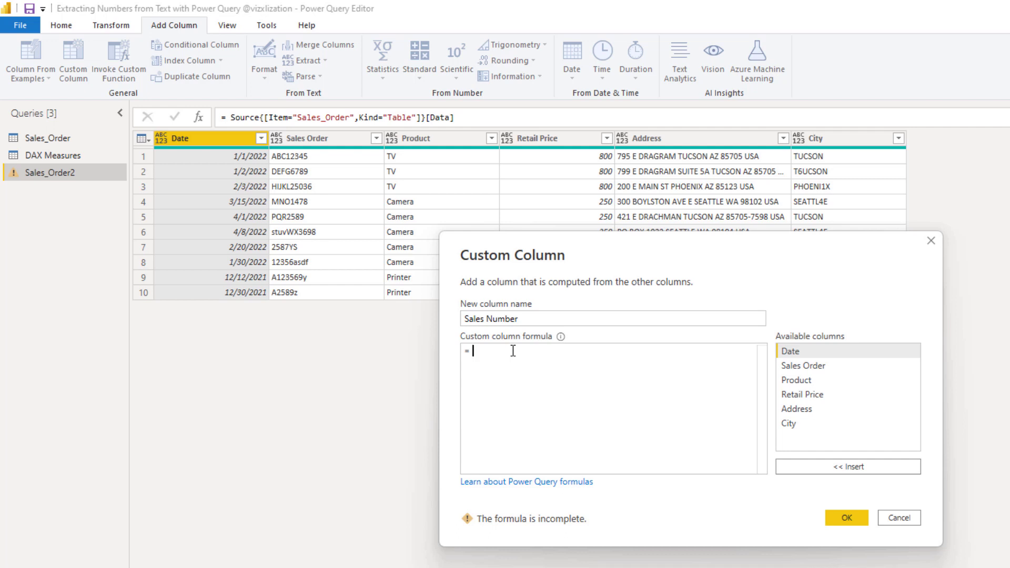
text(Text)
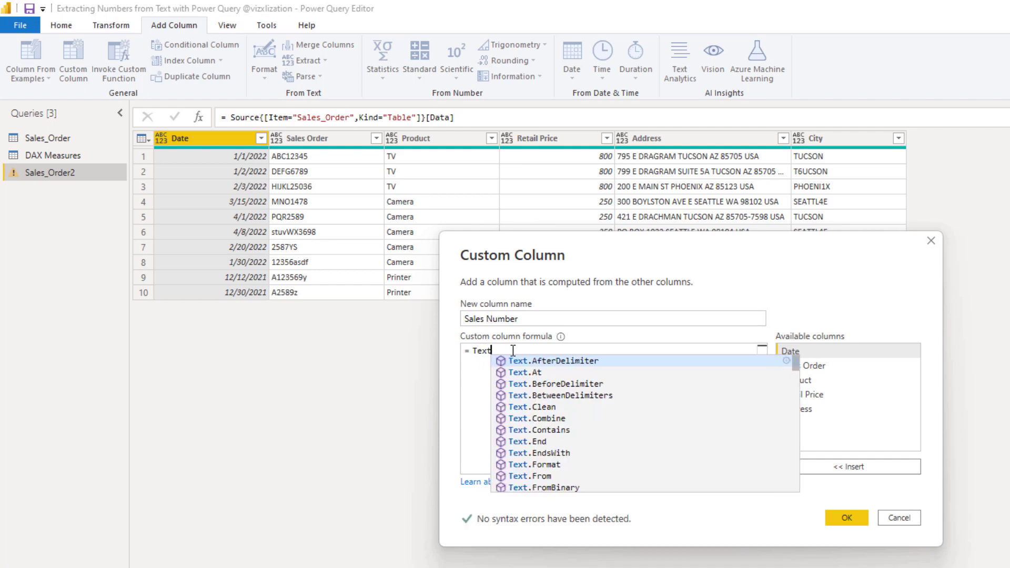
text(.)
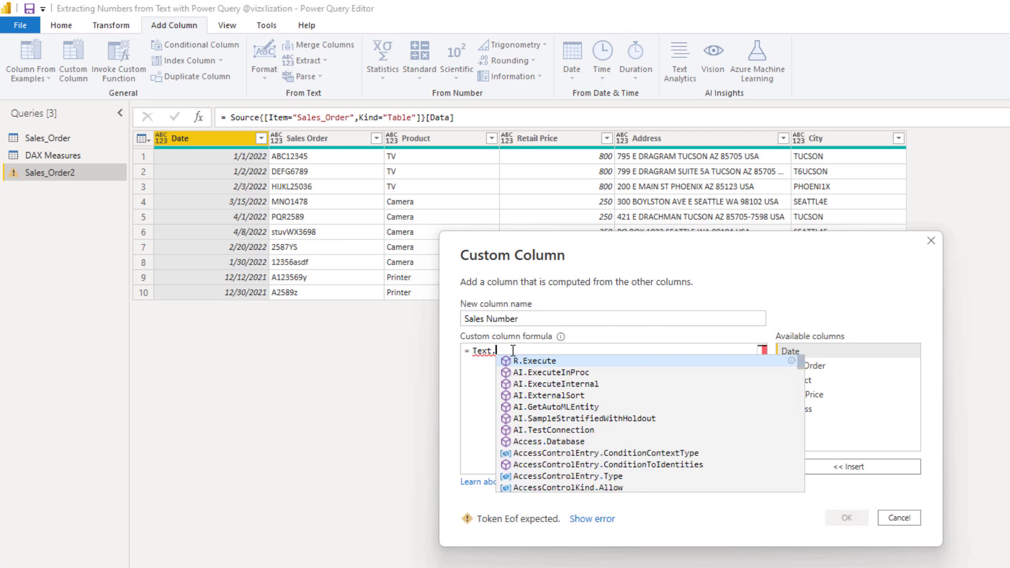
text(S)
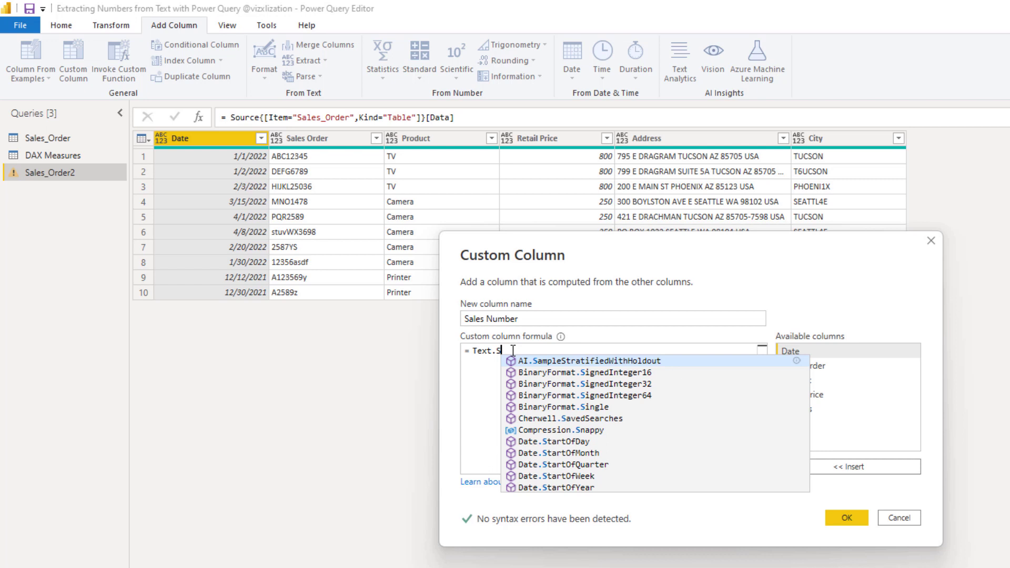
text(elect)
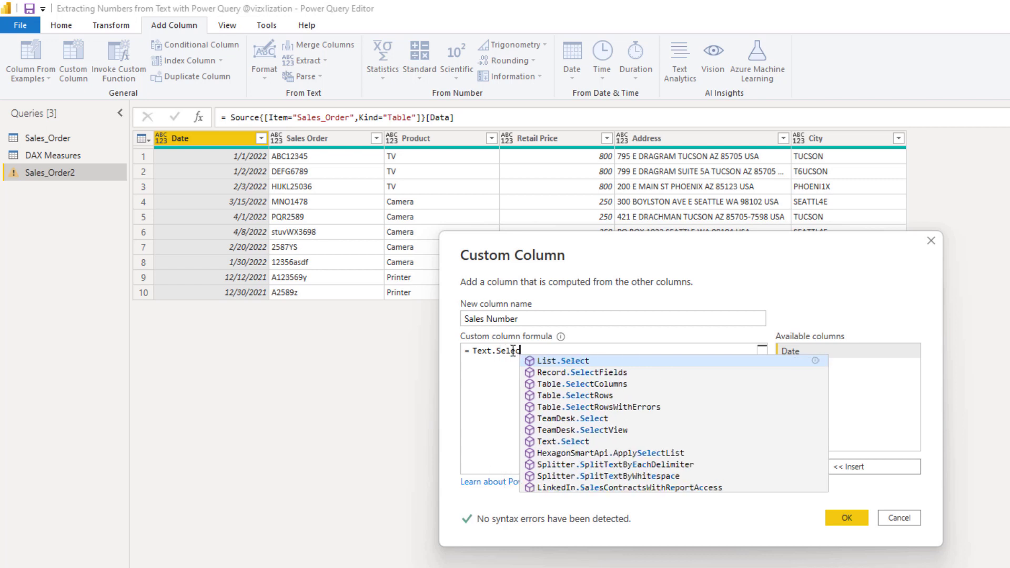
text(()
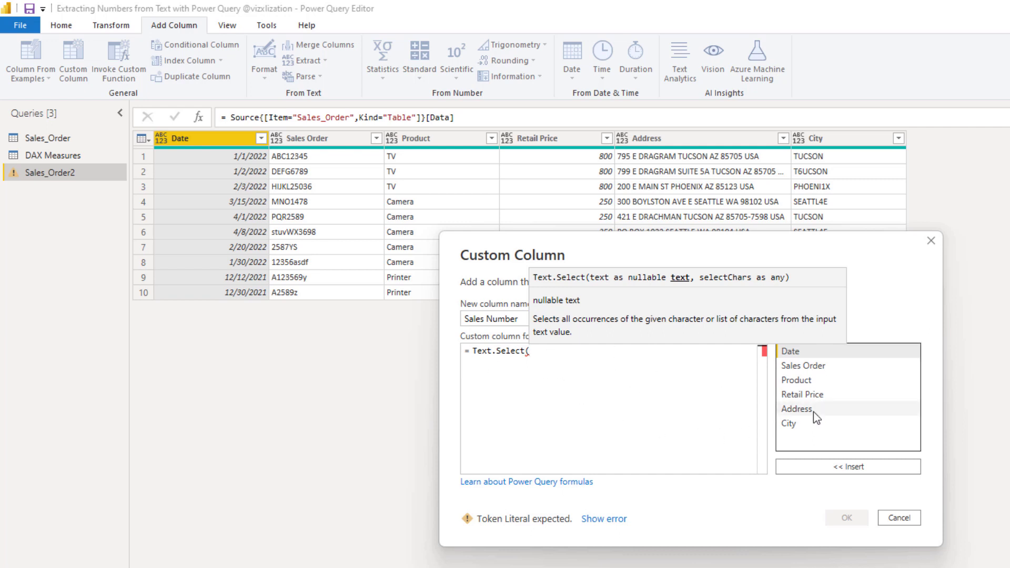
click(812, 367)
double_click(812, 367)
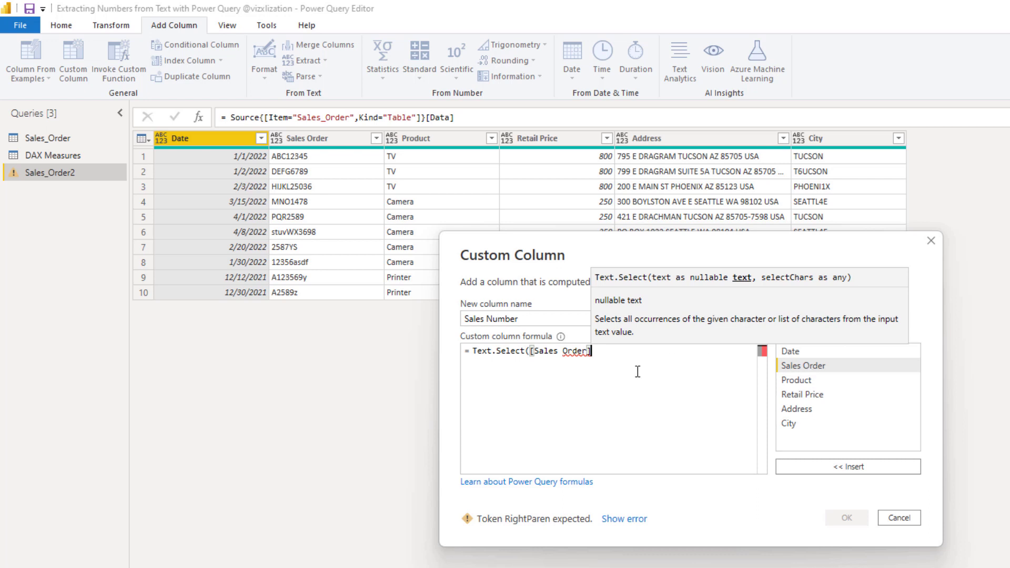
- Complete the Text.Select formula with the character list {"0".."9"} and add the Sales Number column to the query
text(,)
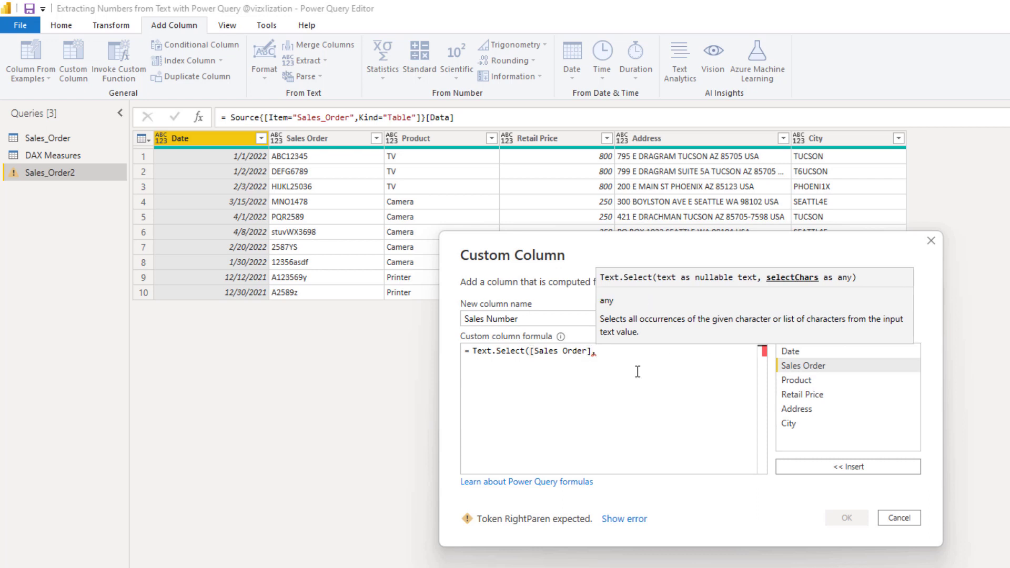
text({)
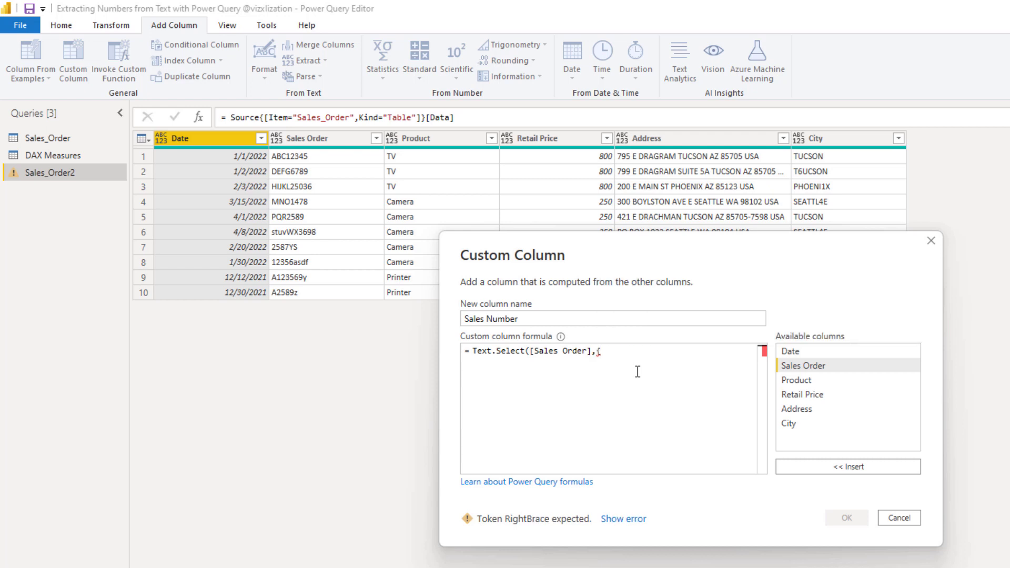
text(")
text(0)
text(,."9)
text(})
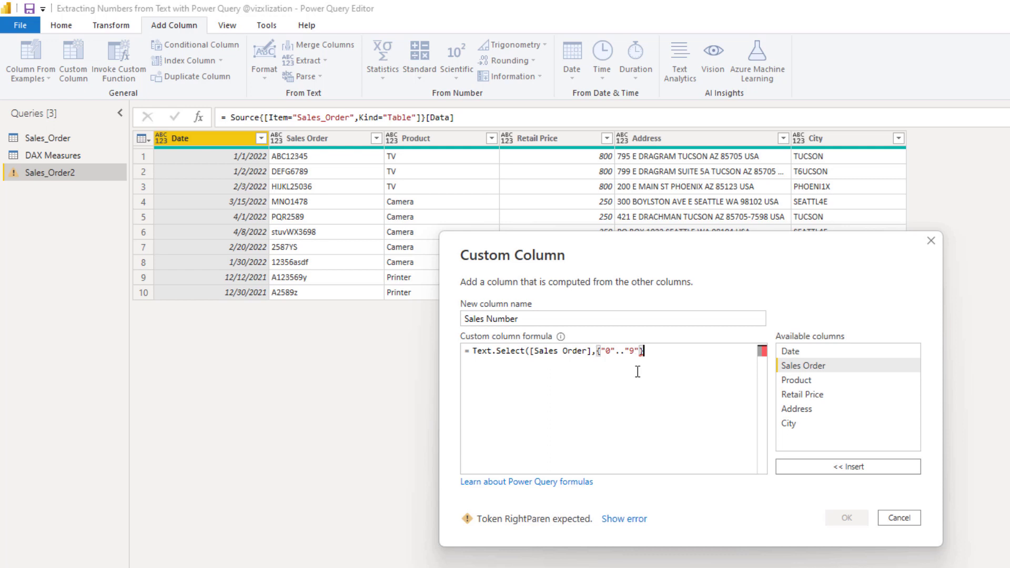
text())
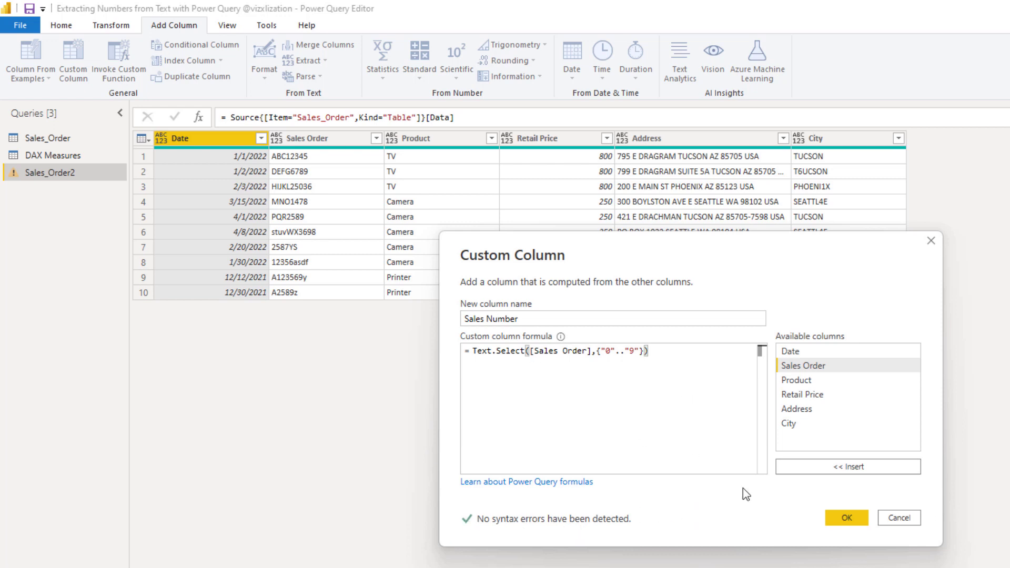
click(847, 518)
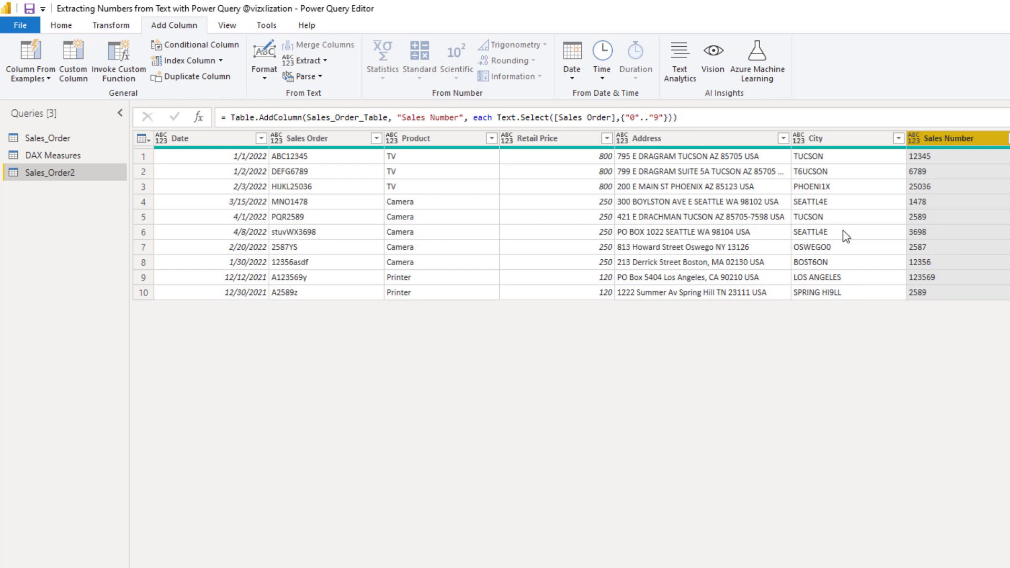
- Start another custom column in the Sales_Order2 query and name it Sales Code
click(81, 55)
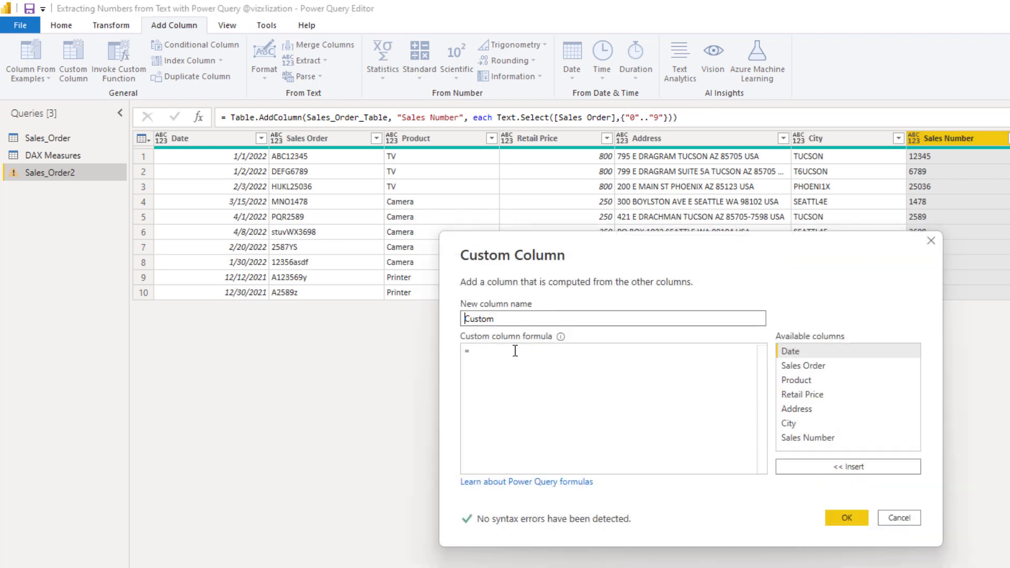
double_click(516, 318)
text(Sales Code)
- Begin the Sales Code formula with Text.Select and use the Sales Order column as its first argument
click(486, 355)
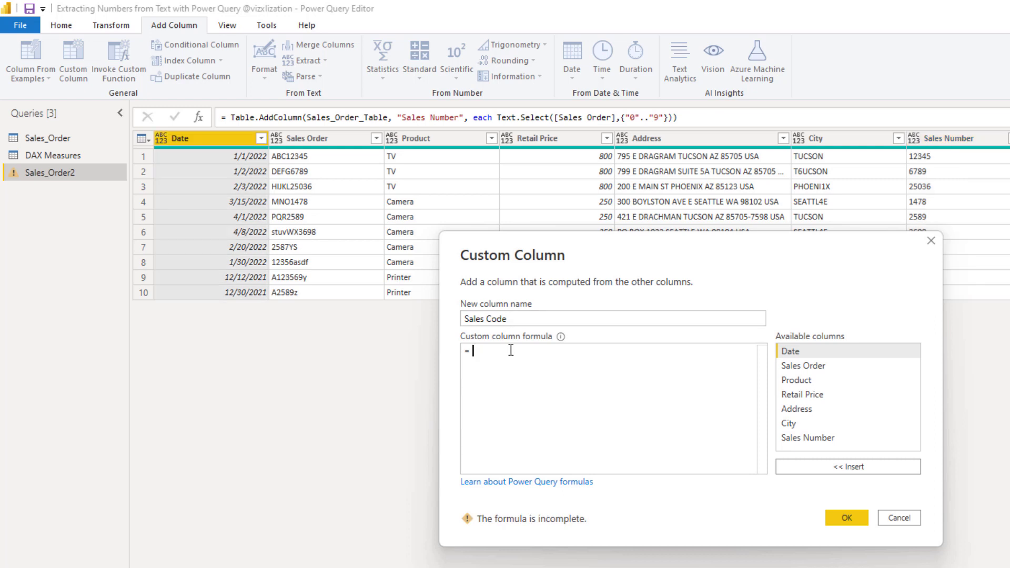
text(Te)
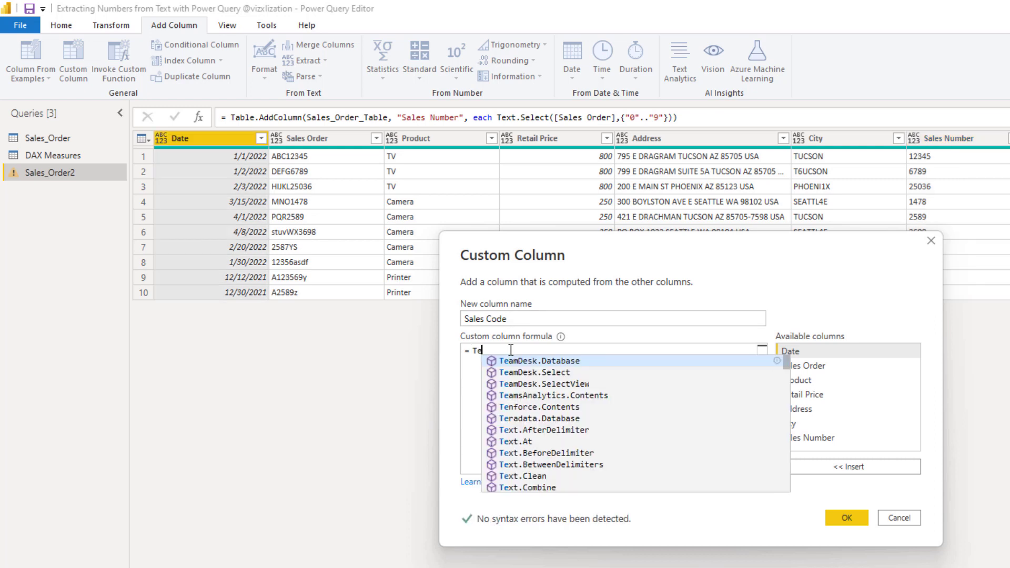
text(xt.Sel)
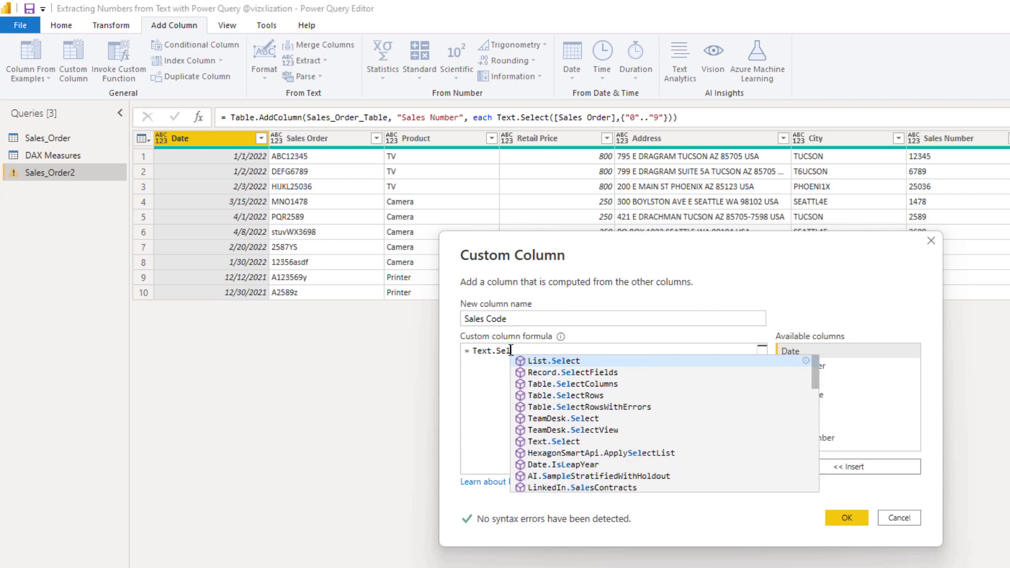
text(ect()
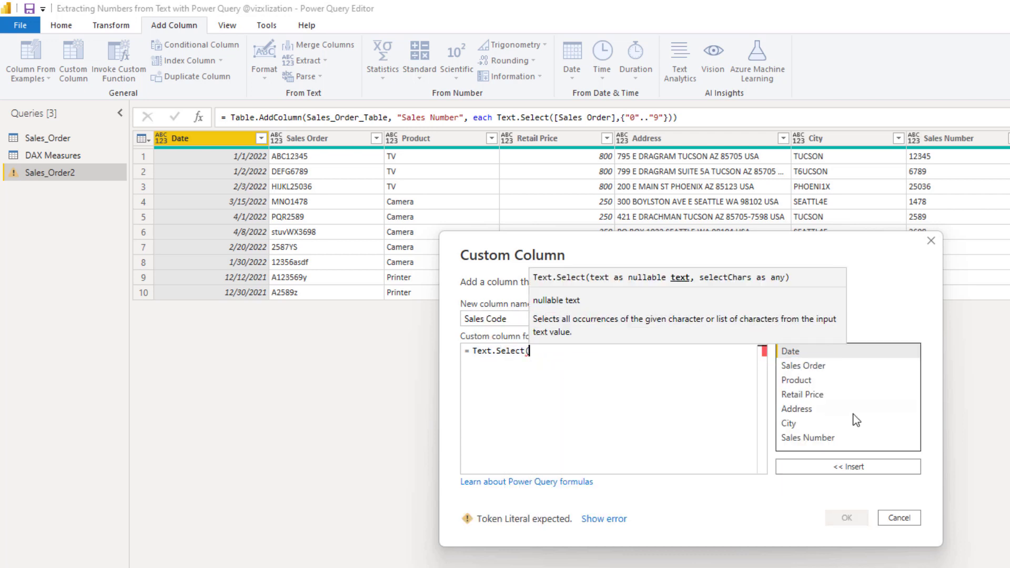
double_click(812, 366)
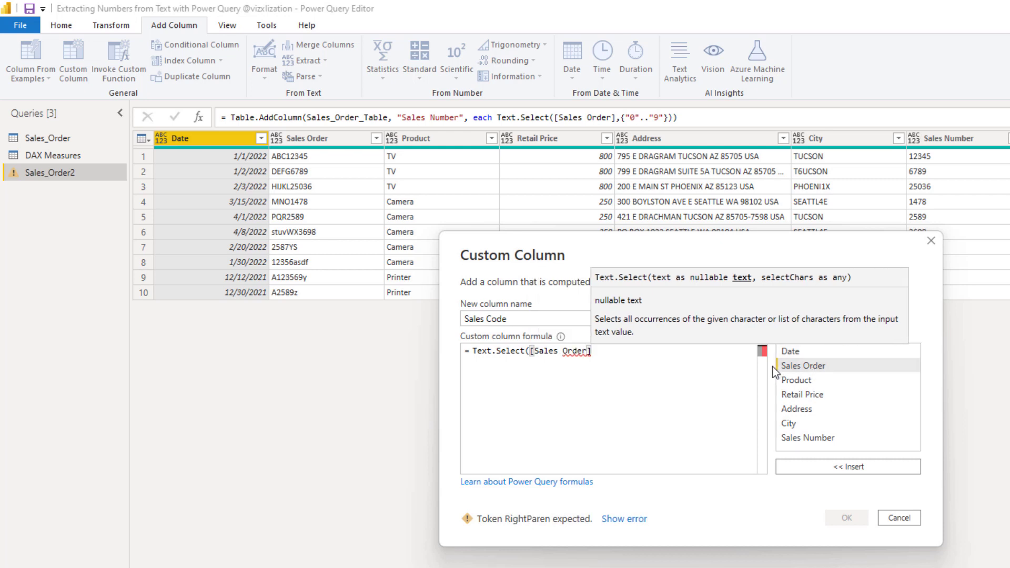
text(,)
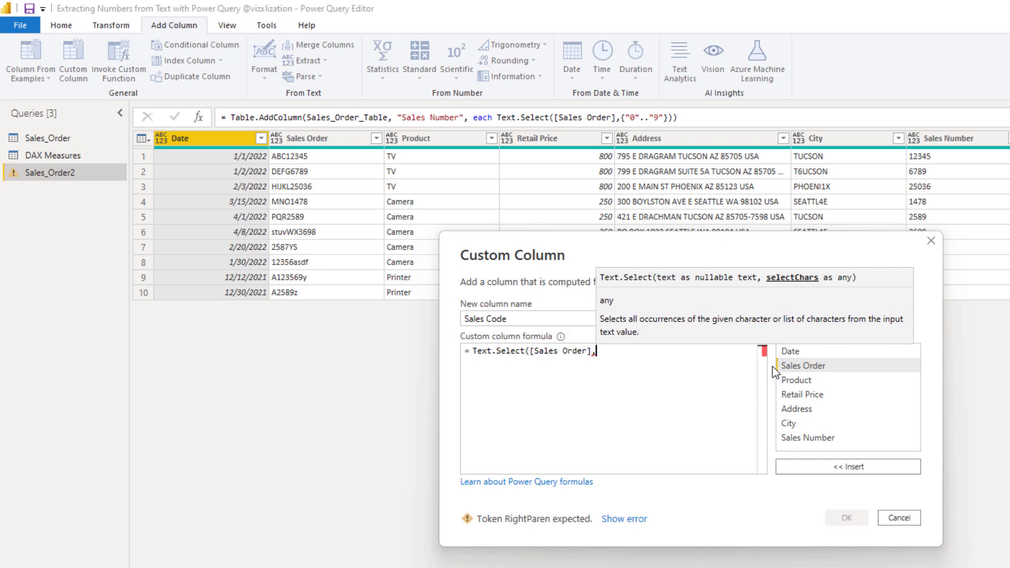
- Complete the Sales Code formula with the character list {"a".."z","A".."Z"," ","."} and add the column to the query
text(")
key(Left)
text({)
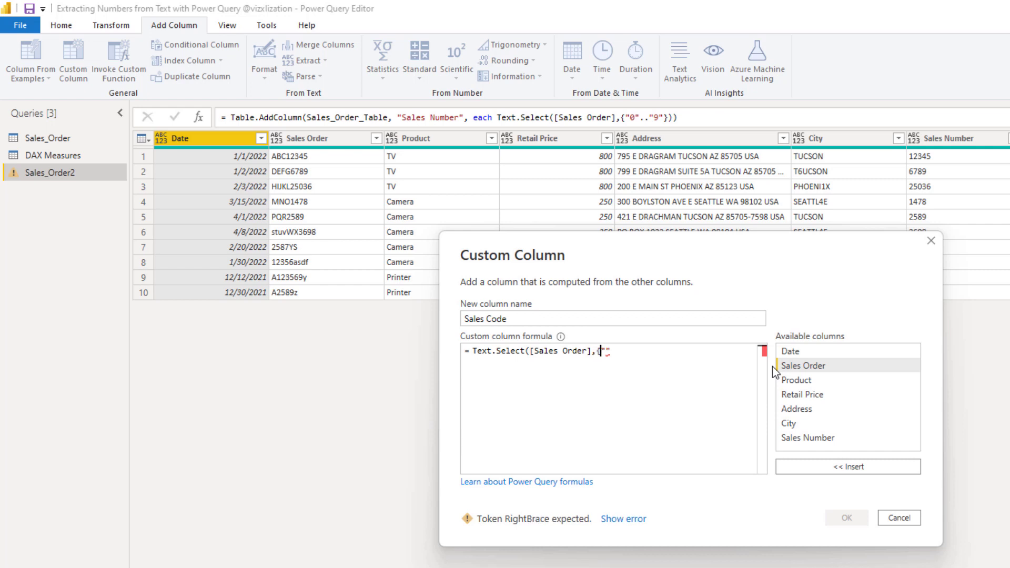
key(Right)
text(a)
text("..)
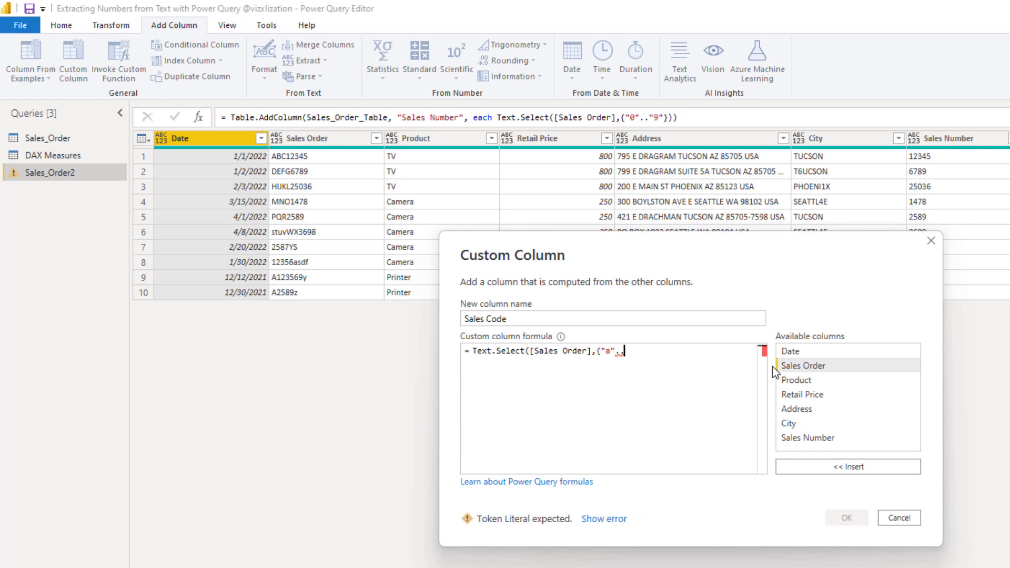
text("z",)
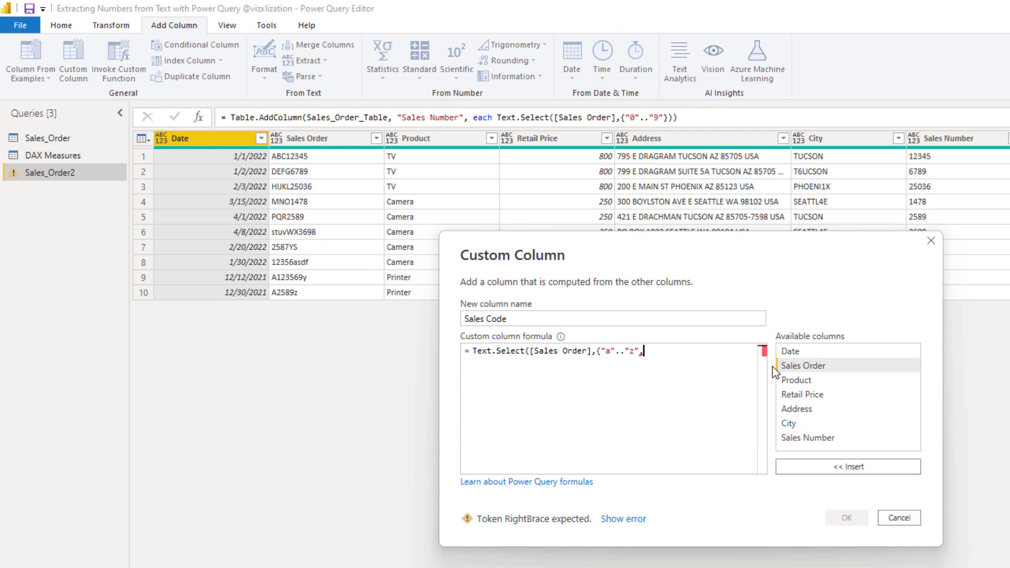
text("A".."Z"," ","."}))
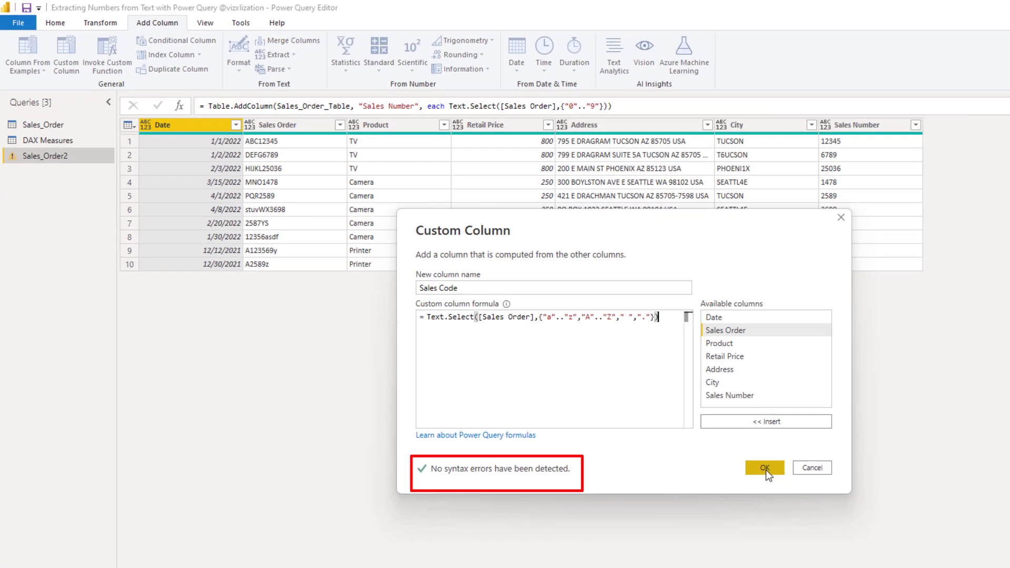
click(846, 517)
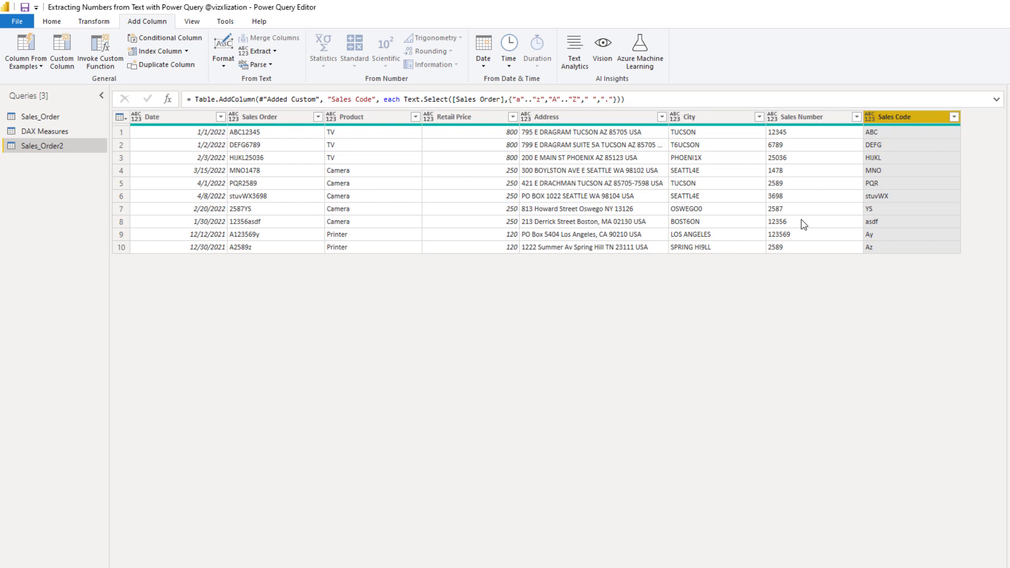
- Start another custom column in the Sales_Order2 query and name it City2
click(60, 49)
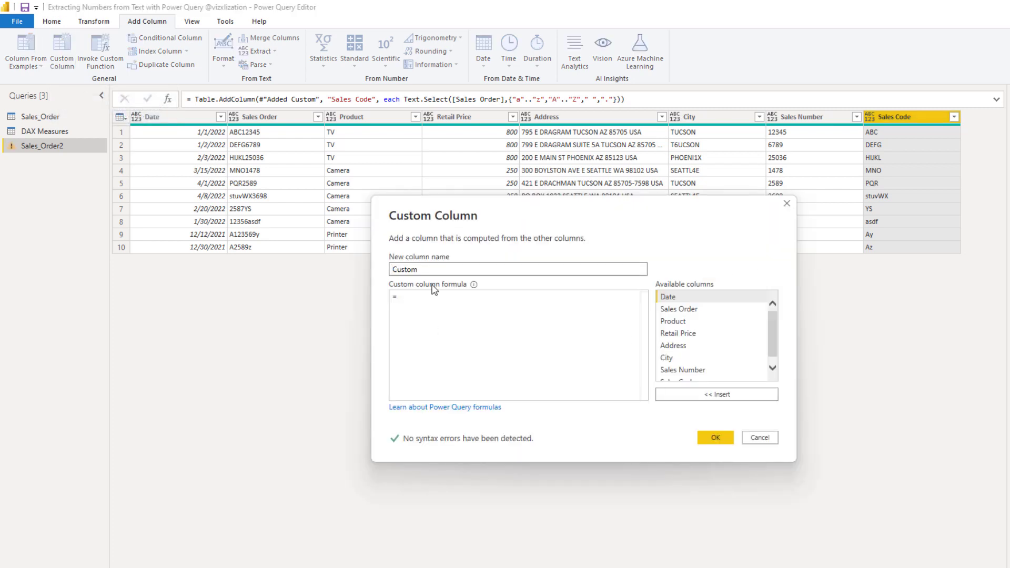
drag(434, 269, 311, 267)
text(City2)
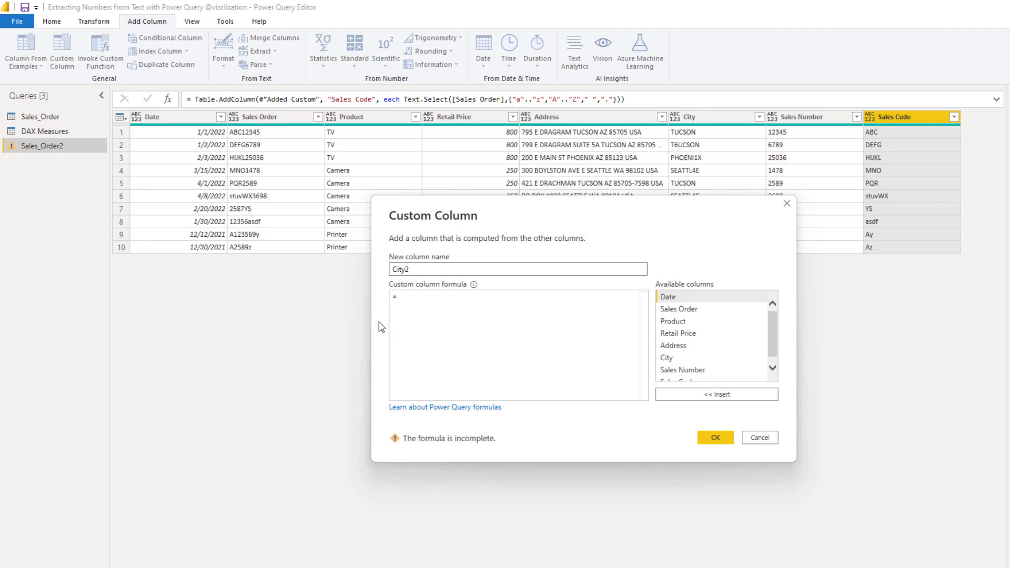
- Begin the City2 formula with Text.Remove and use the City column as its first argument
click(414, 298)
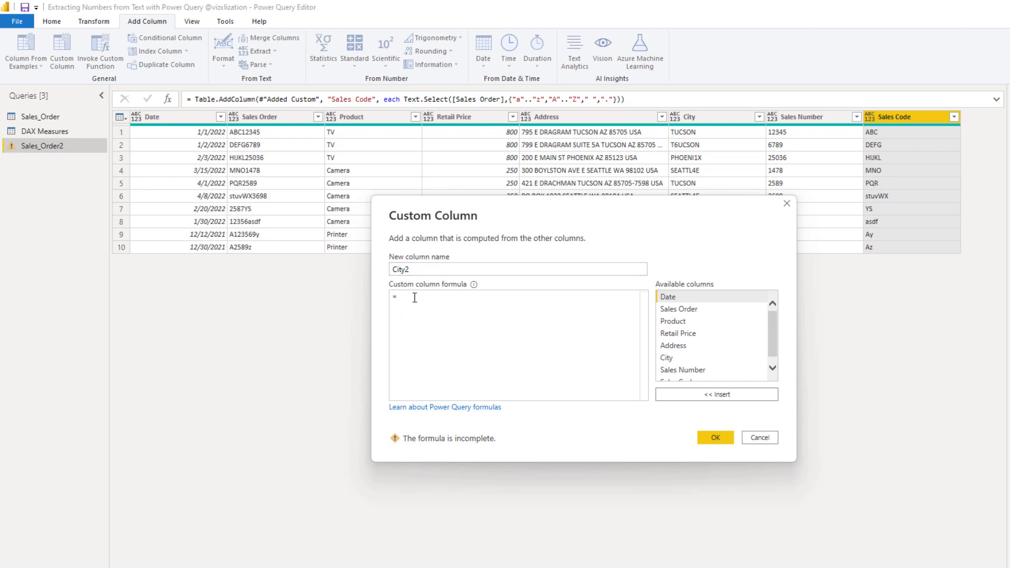
text(Text.Remove)
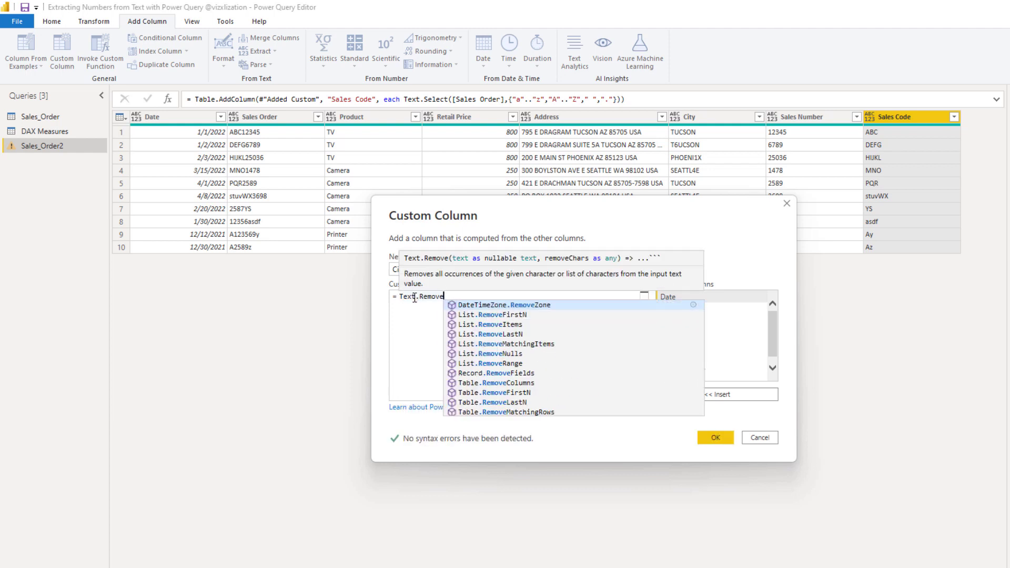
text(()
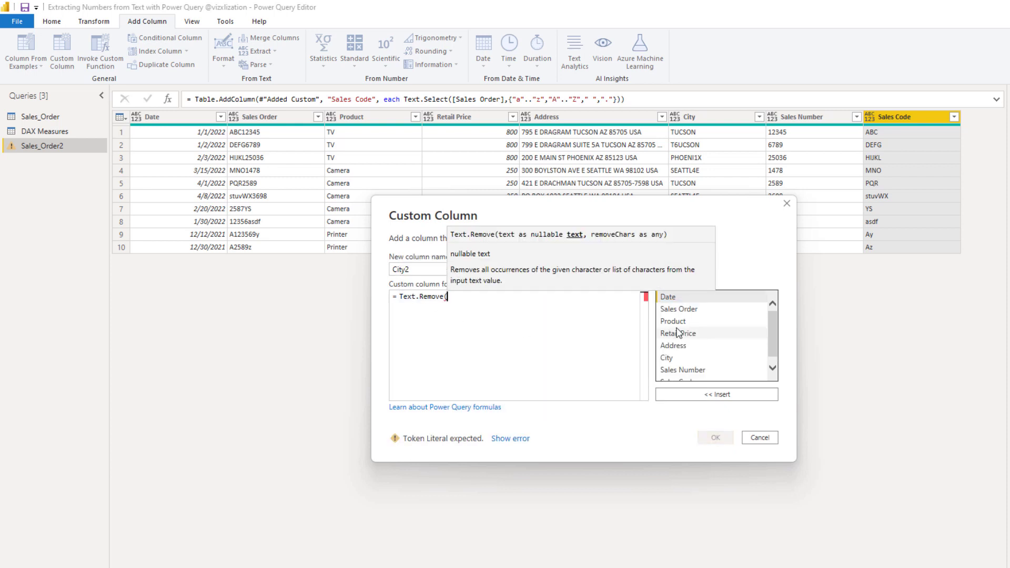
click(679, 358)
double_click(678, 358)
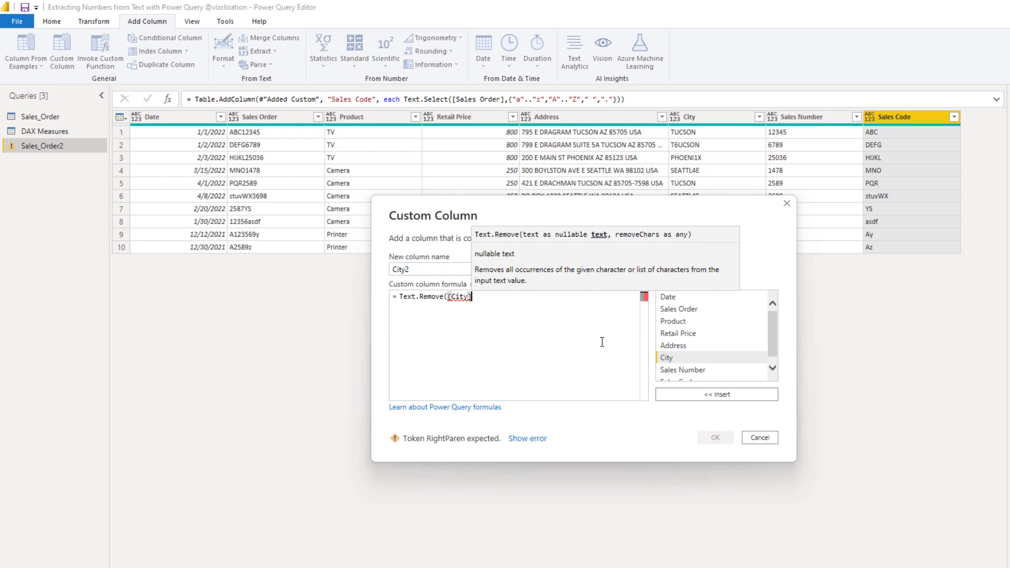
text(,)
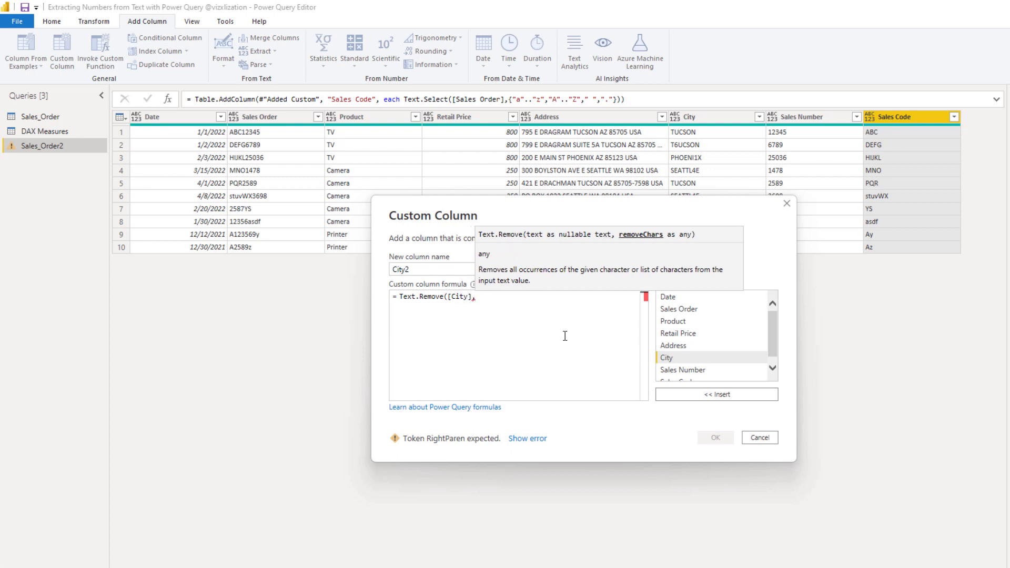
- Complete the Text.Remove formula with the character list {"0".."9"} and add the City2 column to the query
text({)
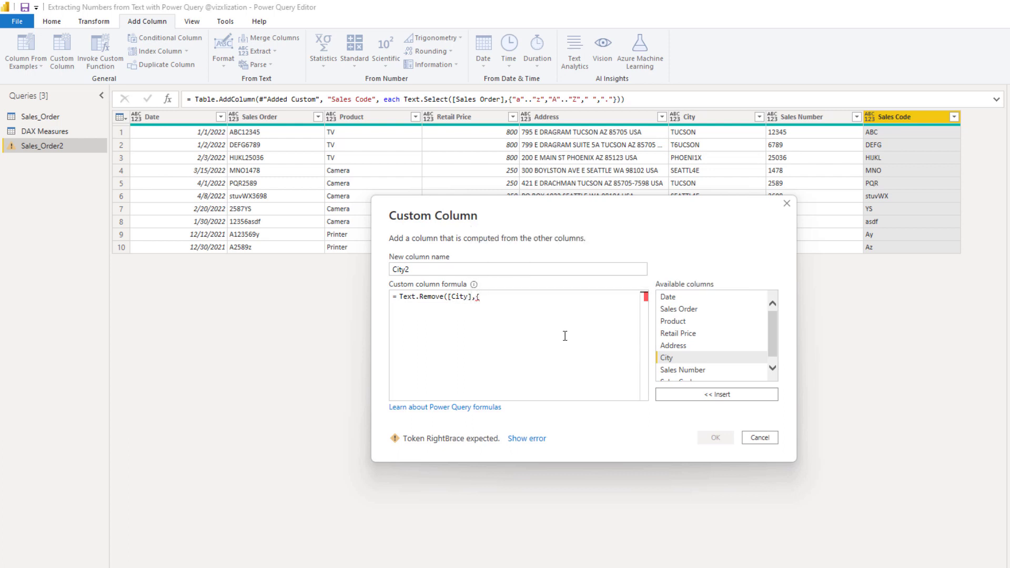
text("")
text(0)
text(,)
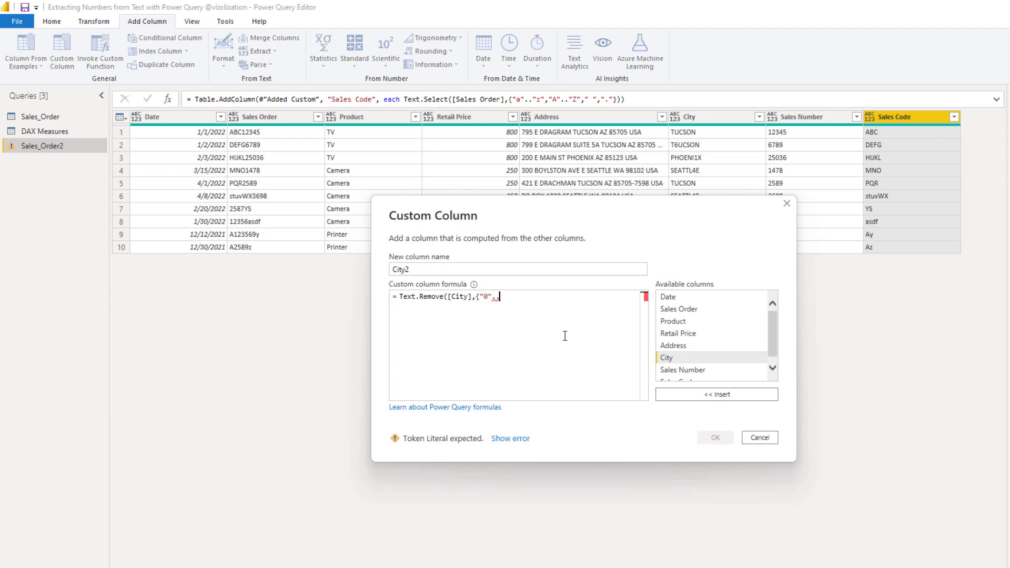
text("9)
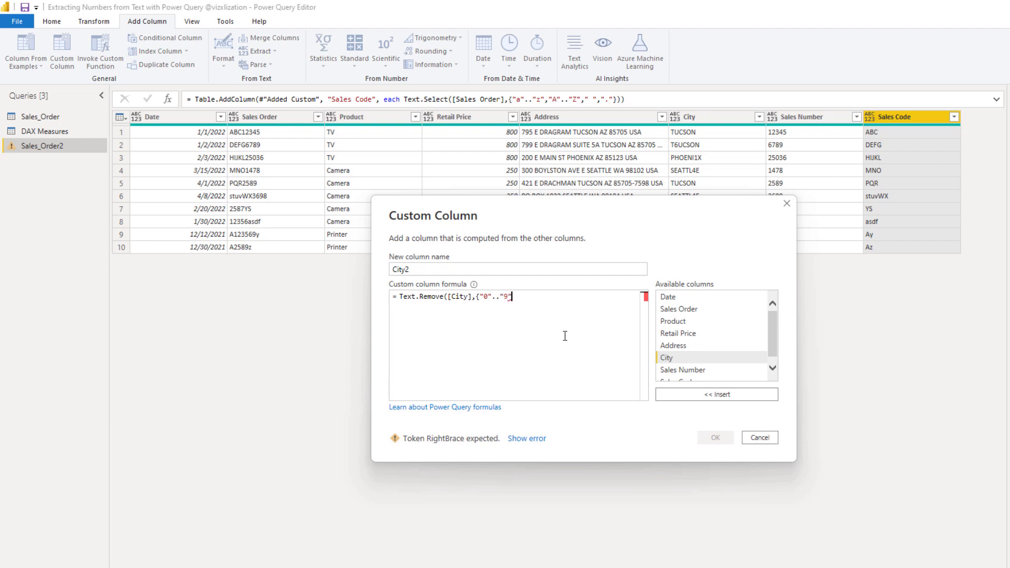
text(}))
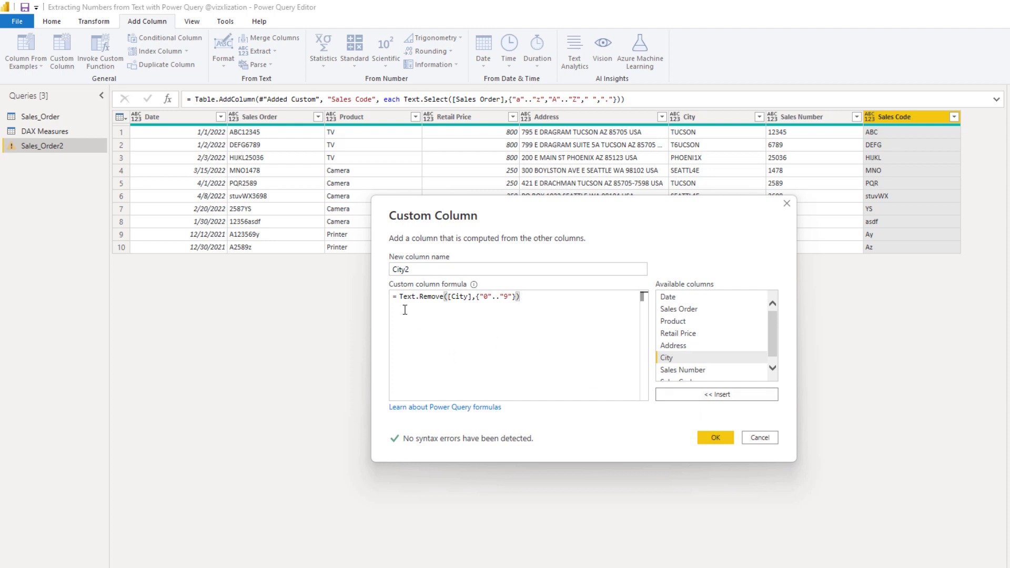
click(714, 437)
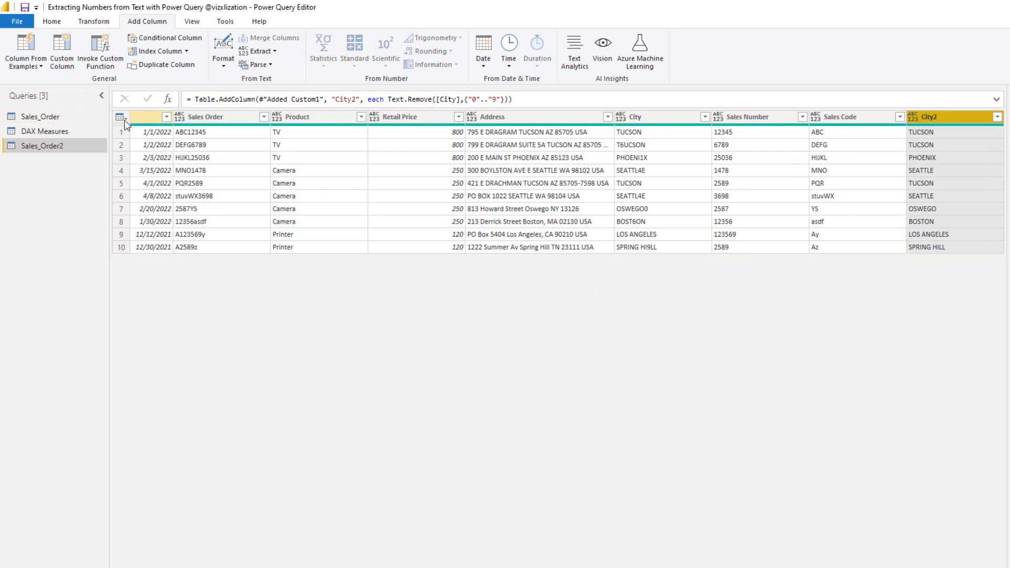
- Close the query editor, applying the query changes to the report, and collapse the Sales_Order table's field list
click(52, 22)
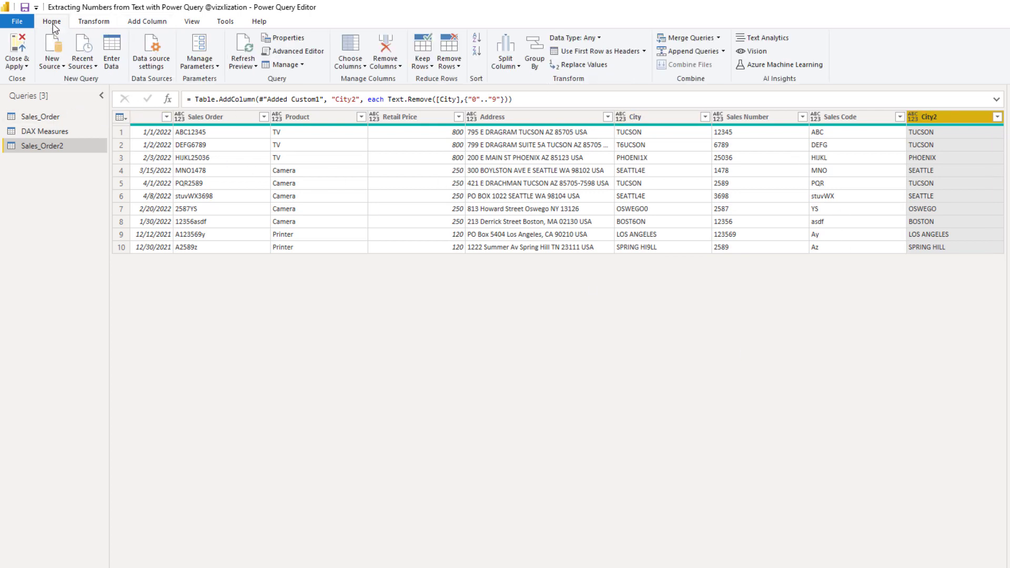
click(23, 66)
click(39, 79)
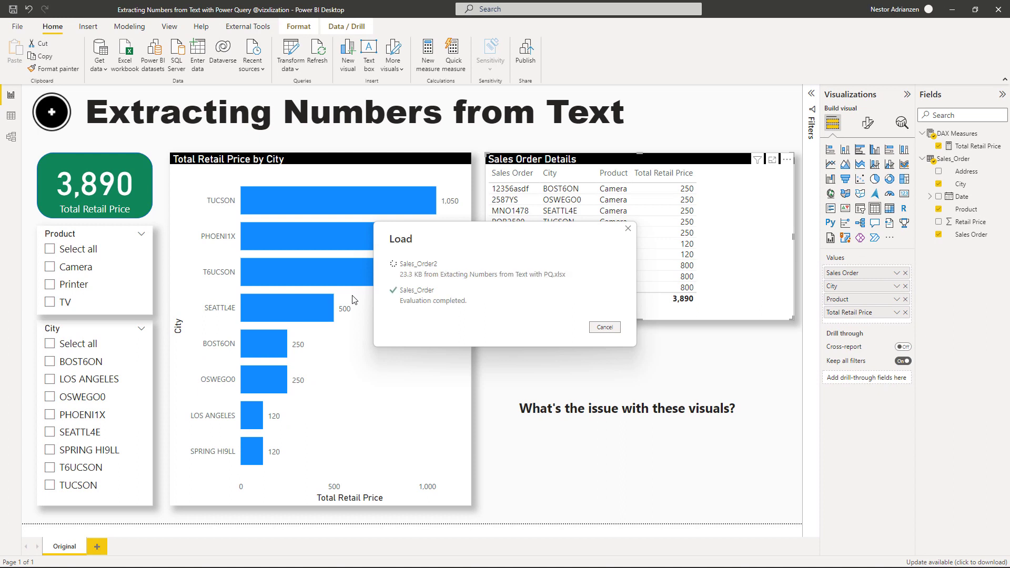
click(921, 158)
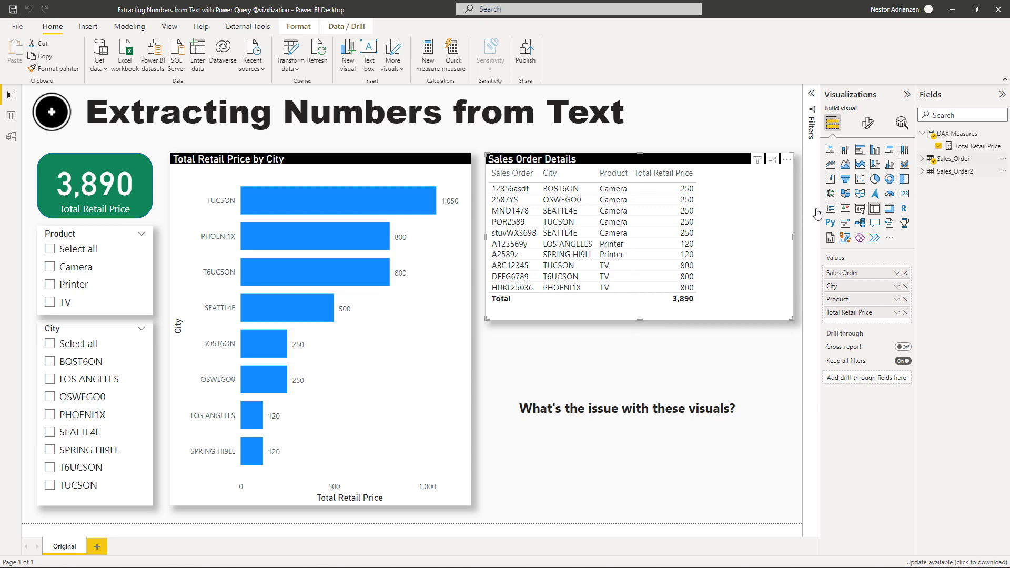
- Duplicate the Original report page and name the copy PQ Tricks
right_click(66, 547)
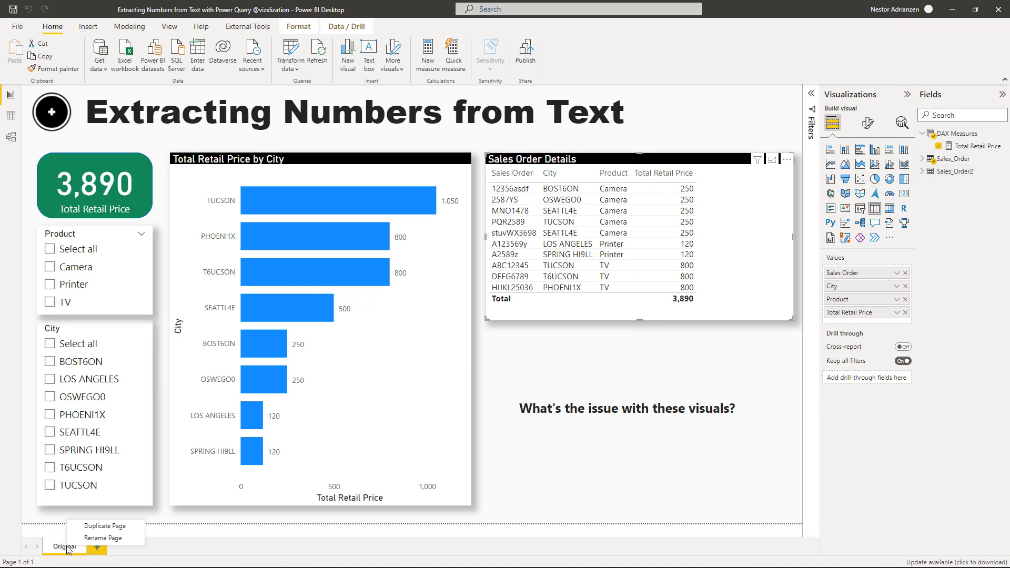
click(113, 526)
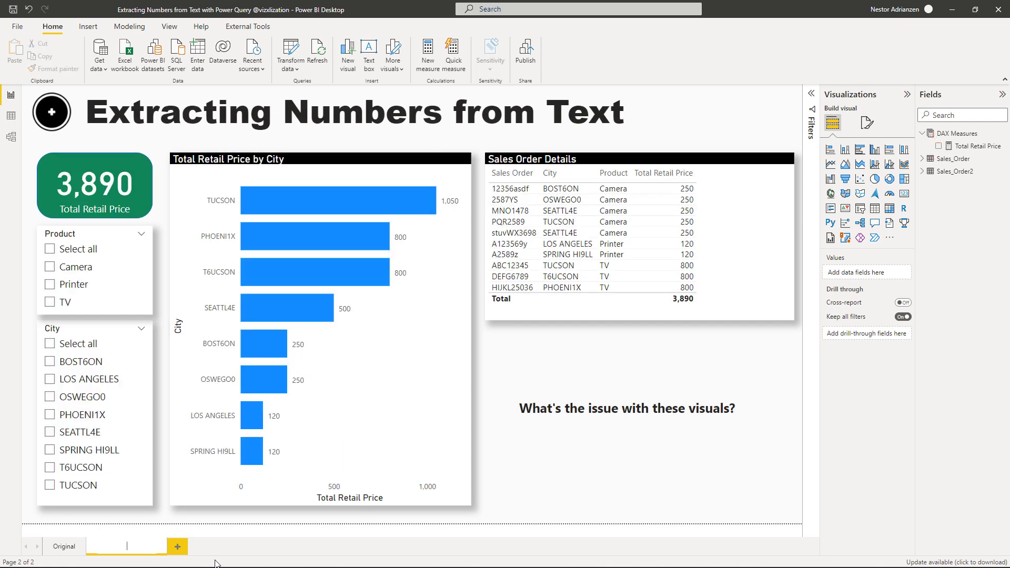
text(Tricks)
key(Return)
- Replace the City field in the PQ Tricks page's city slicer with City2 from Sales_Order2, leaving no slicer value selected
click(146, 364)
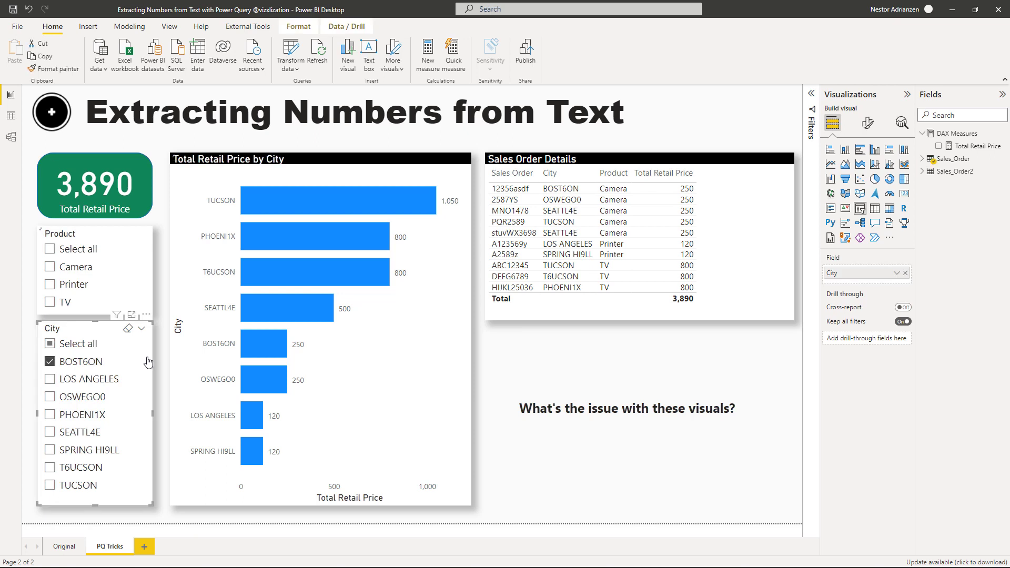
click(128, 328)
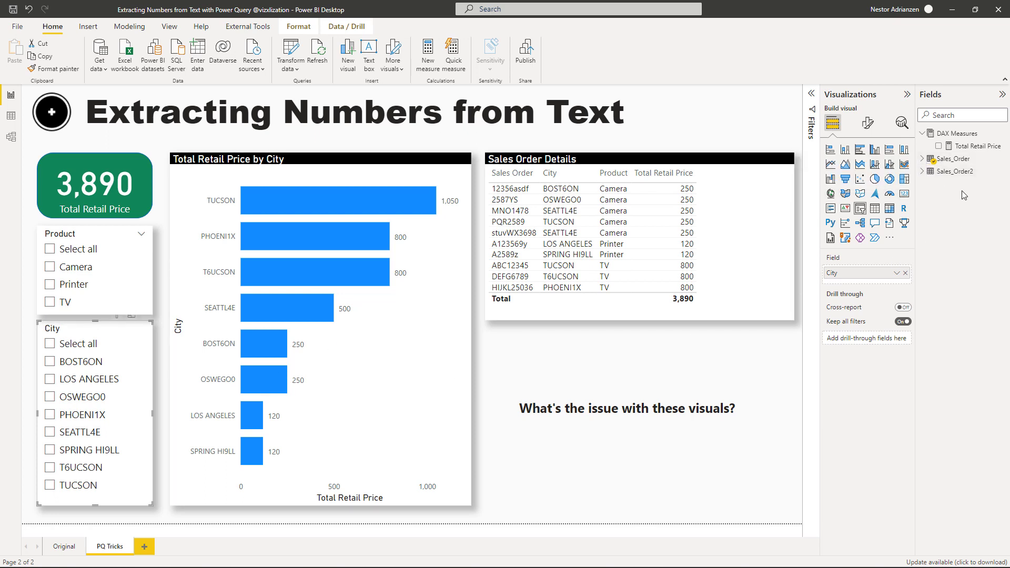
click(922, 158)
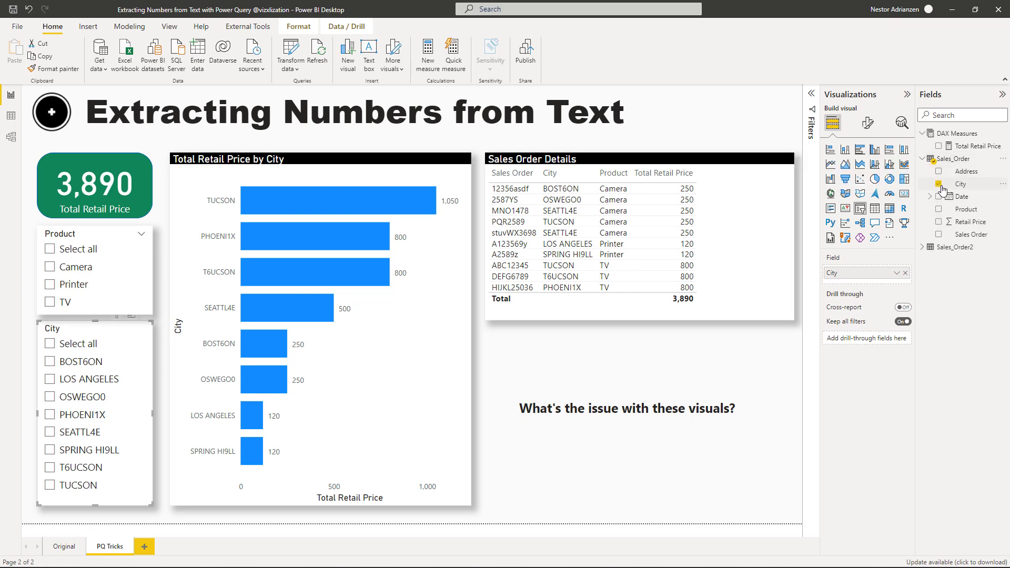
click(938, 183)
click(922, 159)
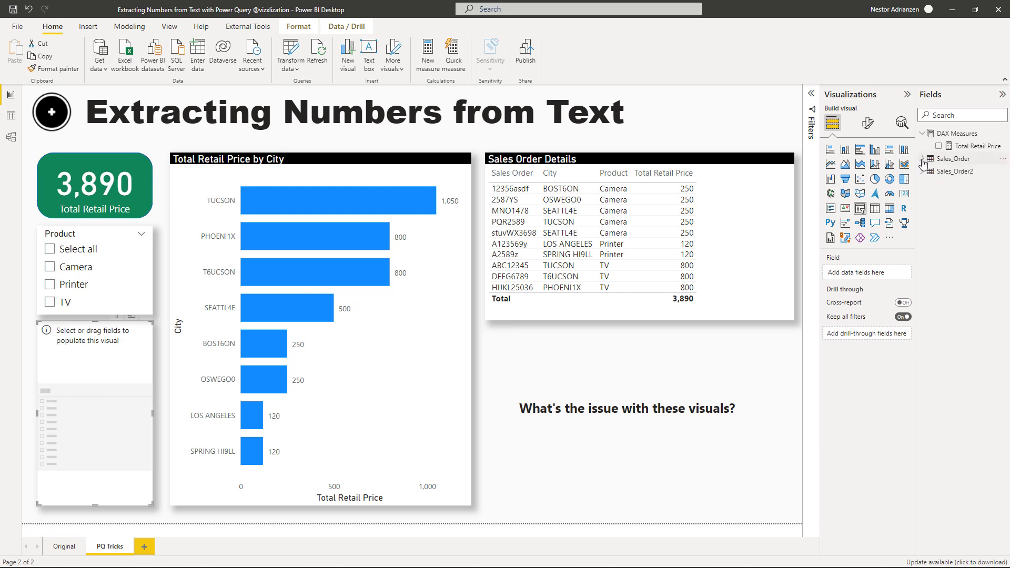
click(922, 172)
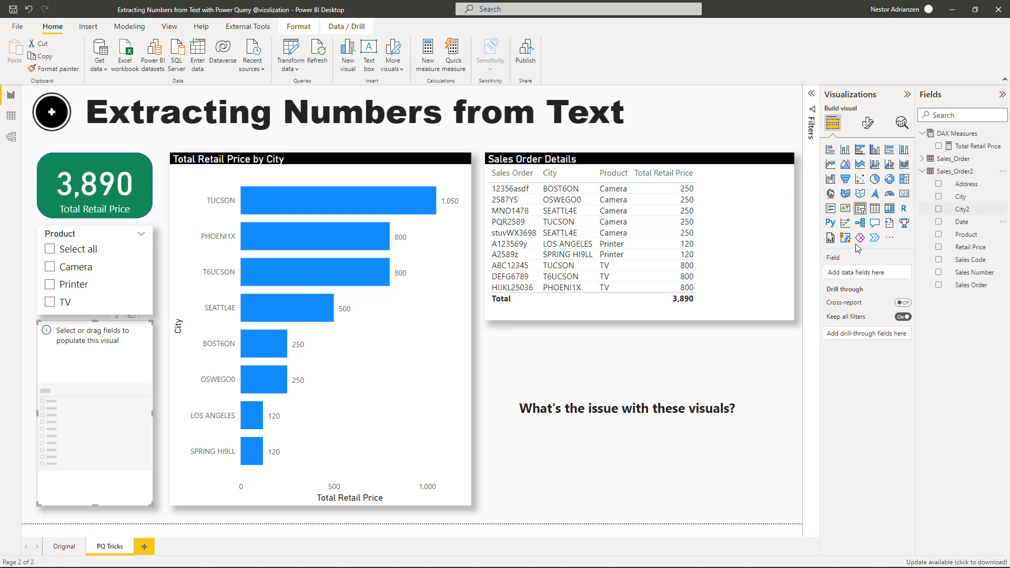
click(939, 211)
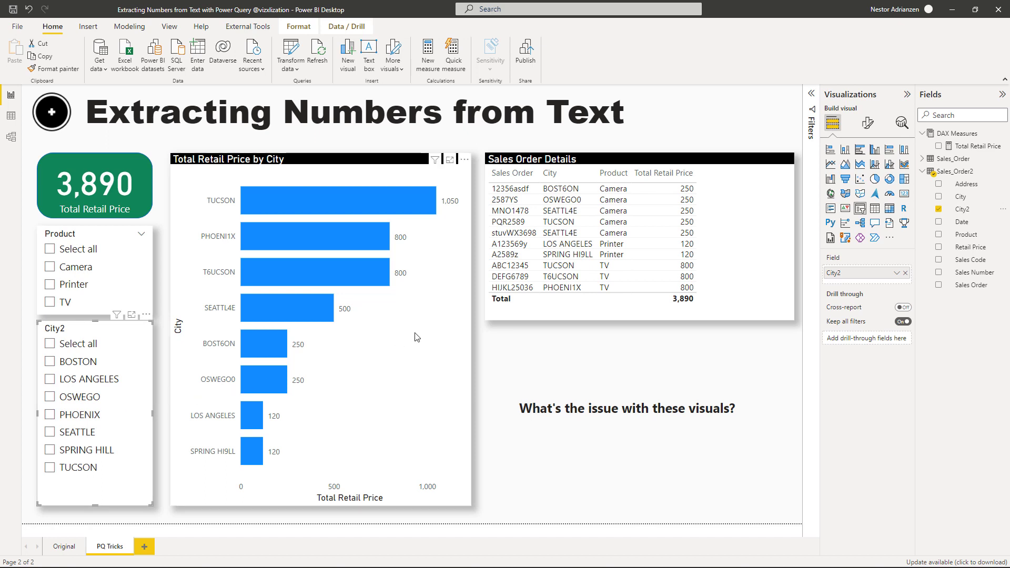
- Replace City with Sales_Order2's City2 field as the axis of the Total Retail Price bar chart
click(465, 371)
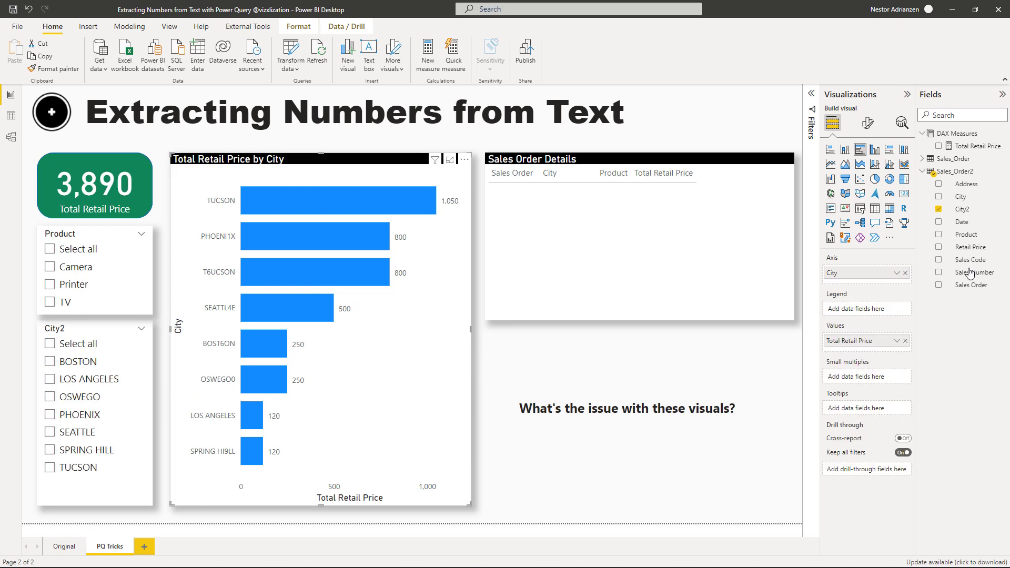
click(920, 159)
click(938, 184)
click(923, 159)
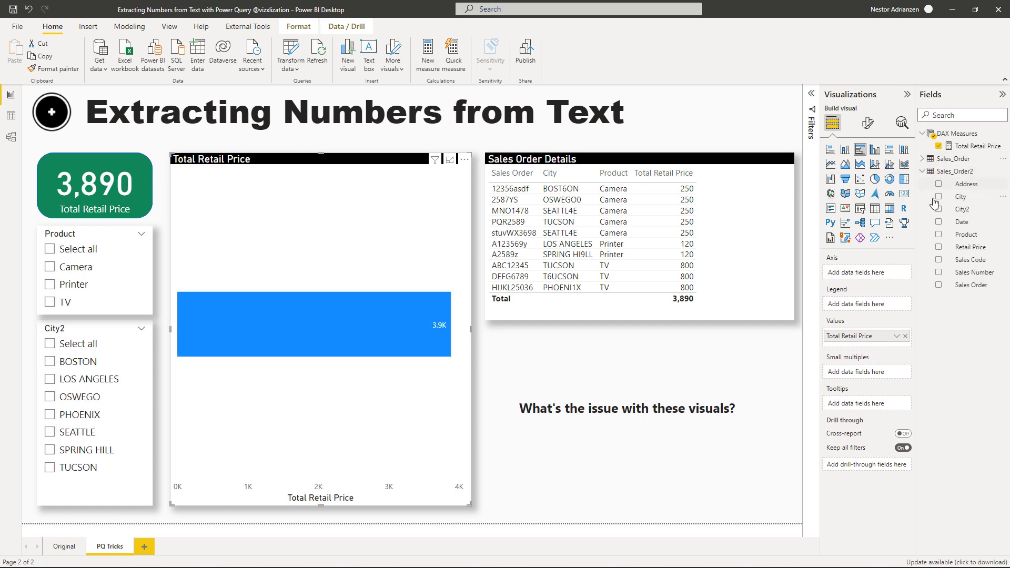
click(938, 209)
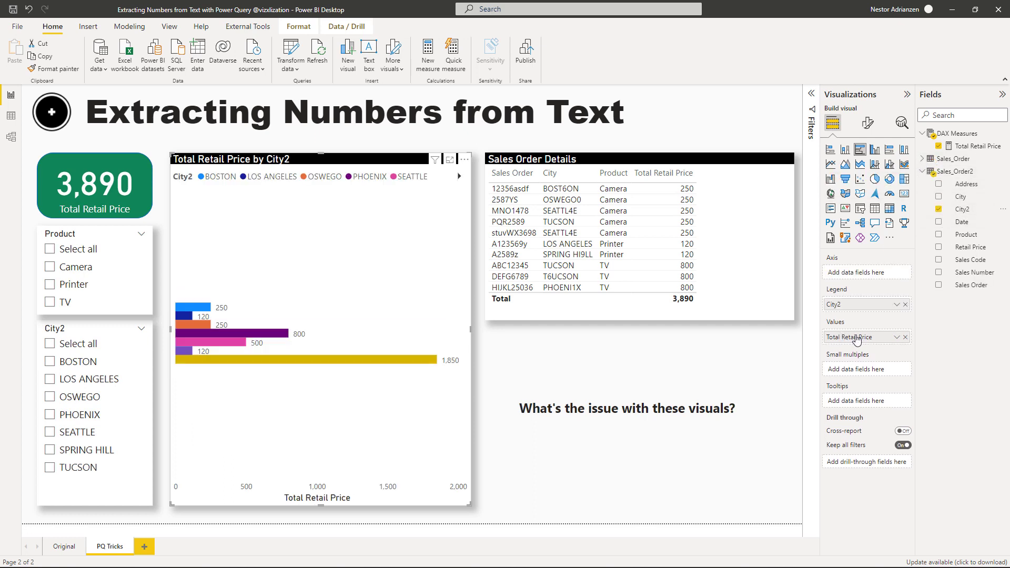
drag(862, 306, 864, 272)
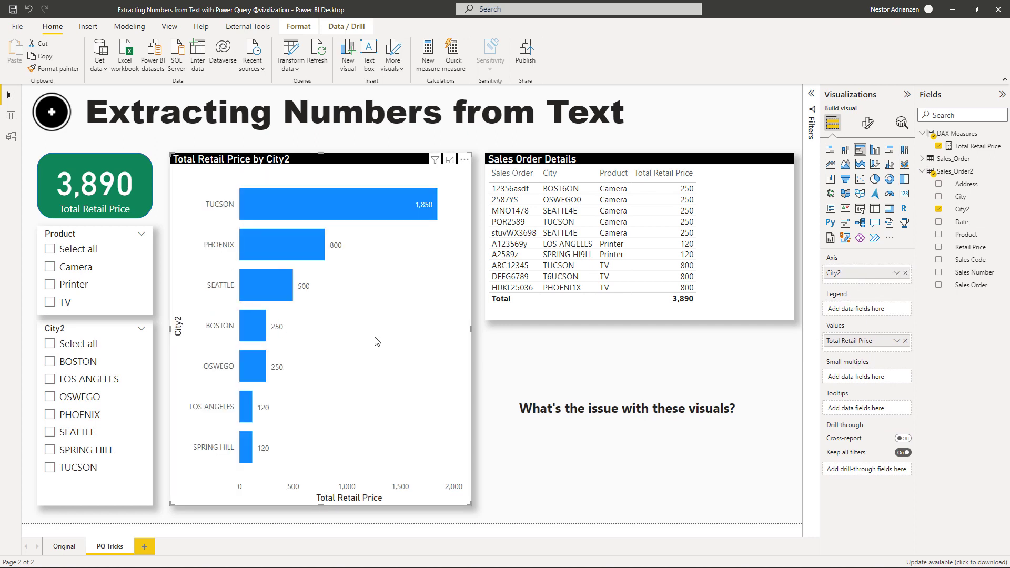
- Replace Sales Order in the Sales Order Details table with Sales Number followed by Sales Code from Sales_Order2
click(724, 310)
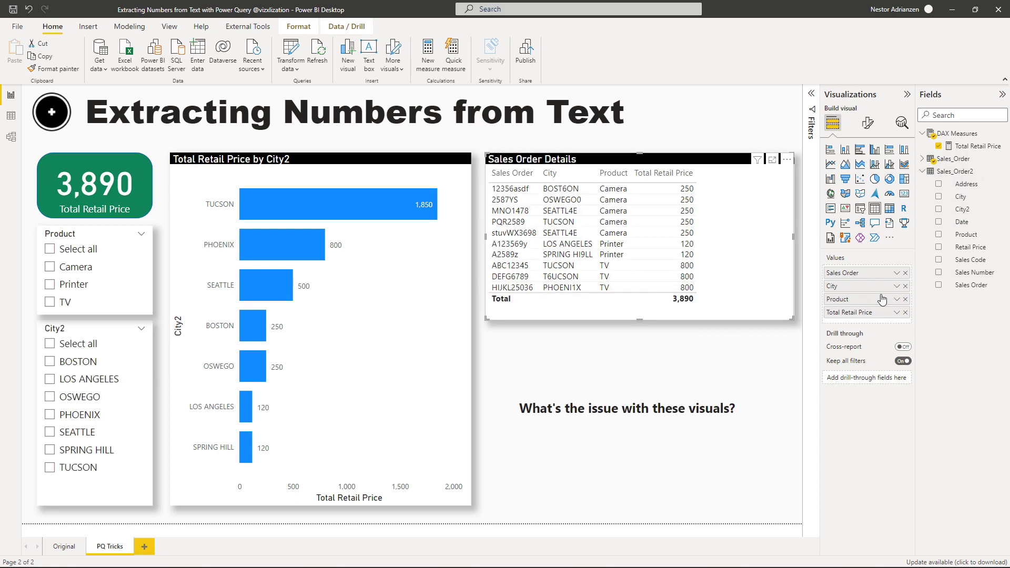
click(905, 272)
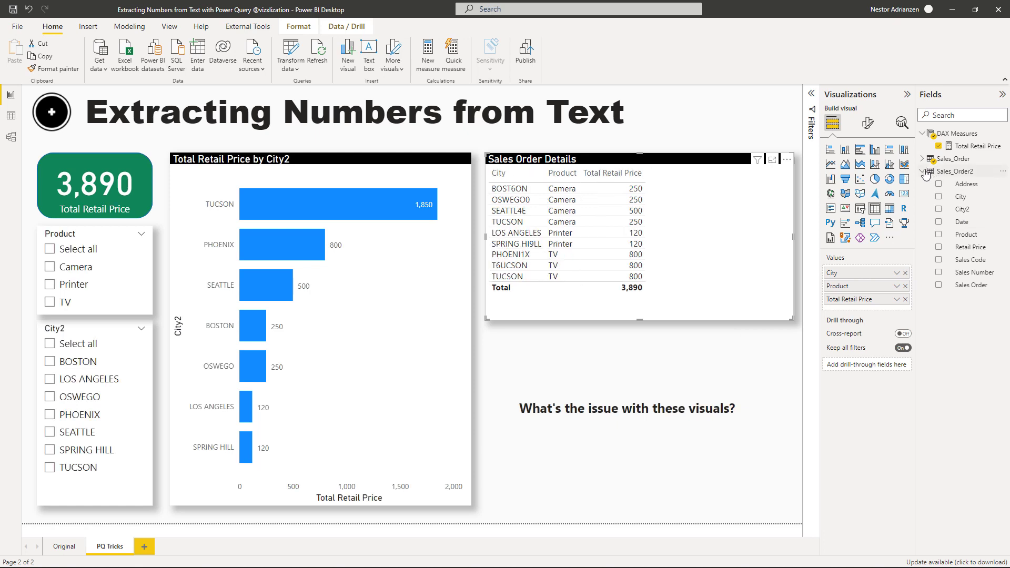
drag(972, 273, 878, 274)
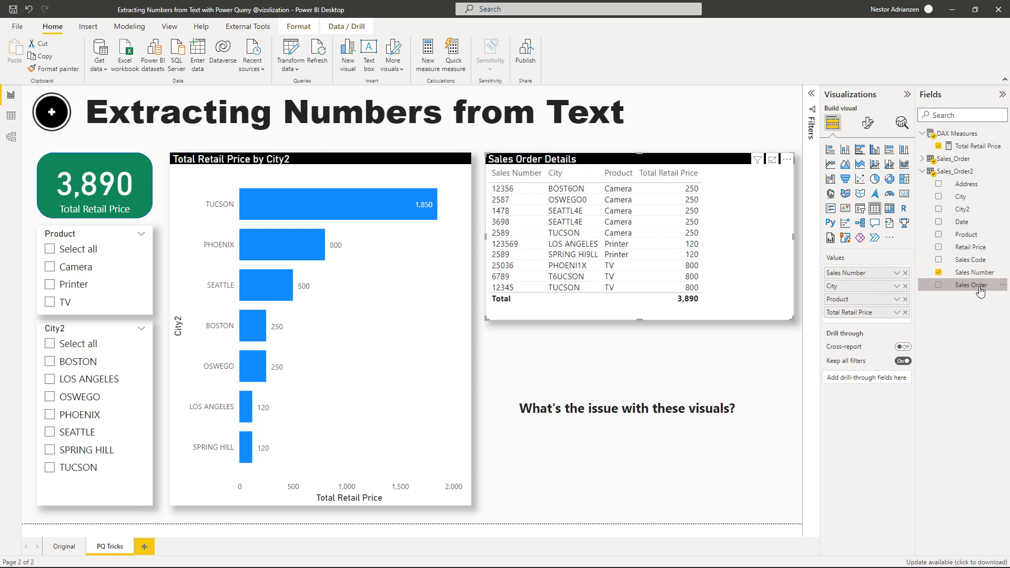
drag(970, 260, 872, 284)
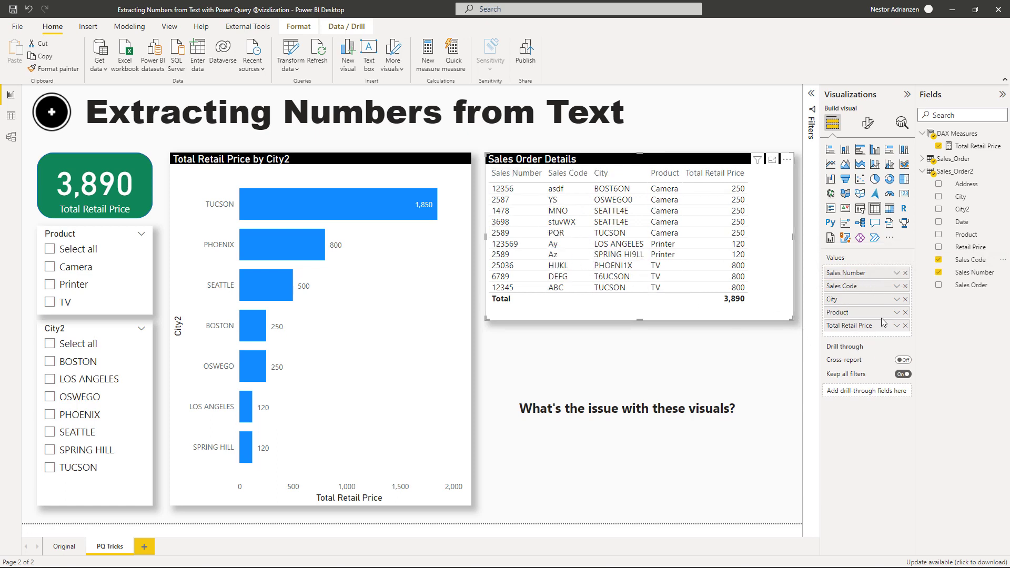
- Replace City with City2 in the Sales Order Details table, placing it between Sales Code and Product, and deselect the table
click(905, 299)
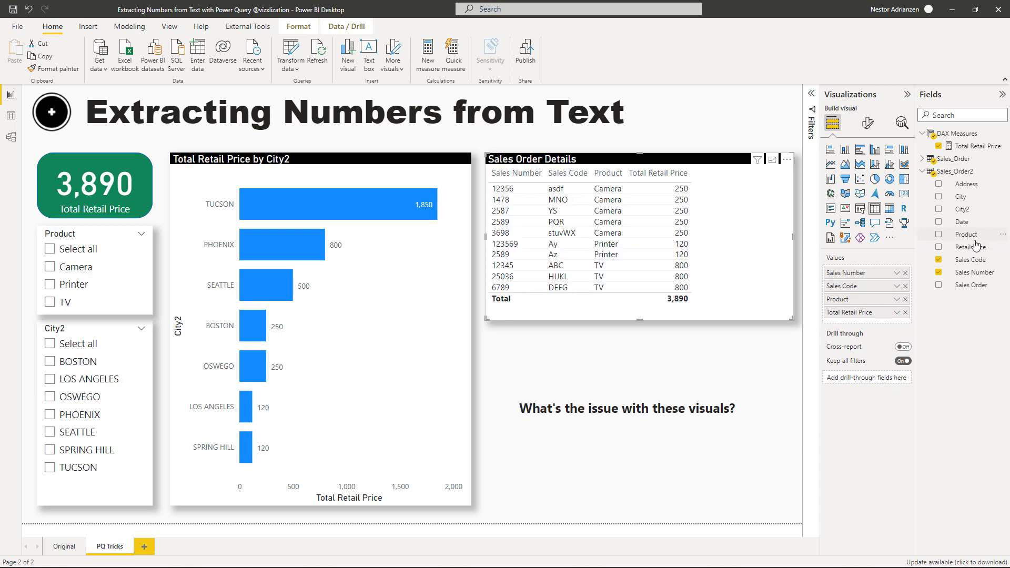
drag(966, 212, 890, 299)
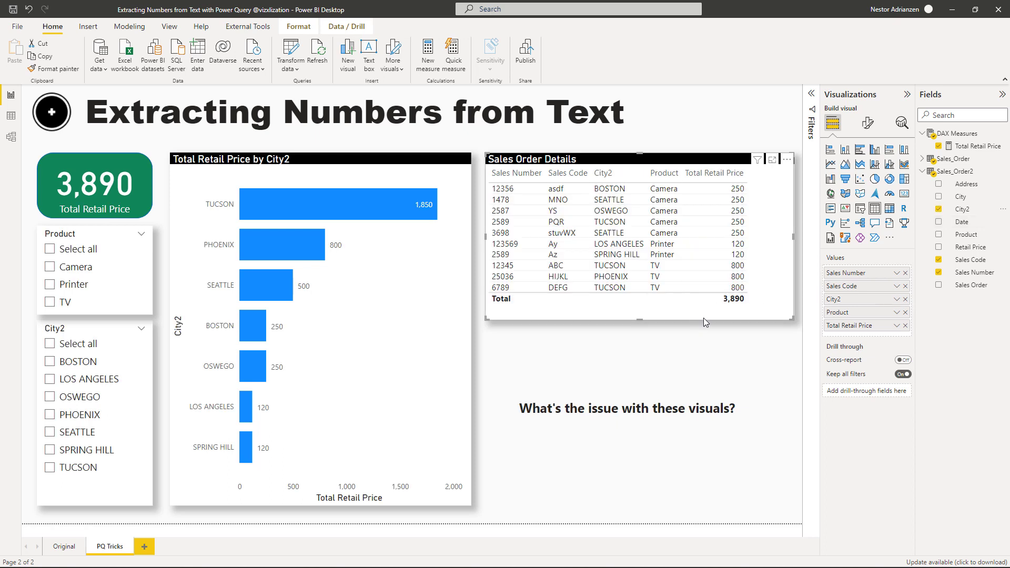
click(724, 363)
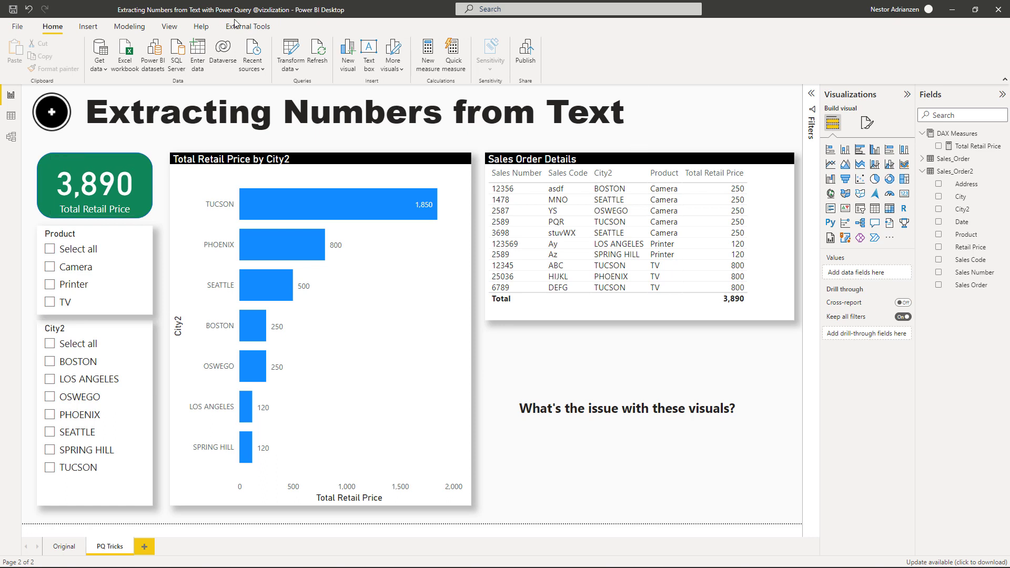
- Duplicate the Sales_Order query in Power Query Editor and rename the copy Sales_Order3
click(292, 53)
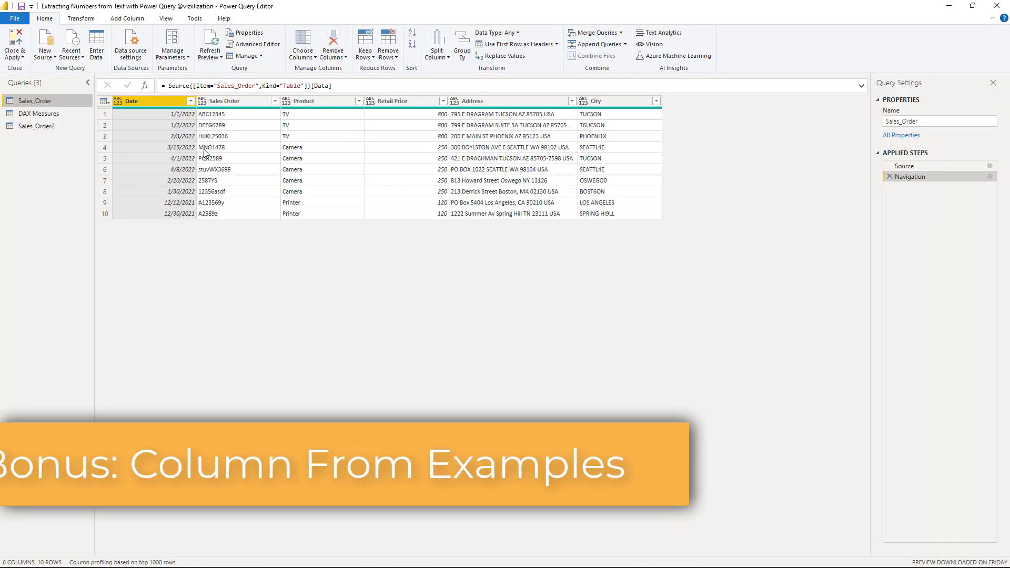
right_click(47, 100)
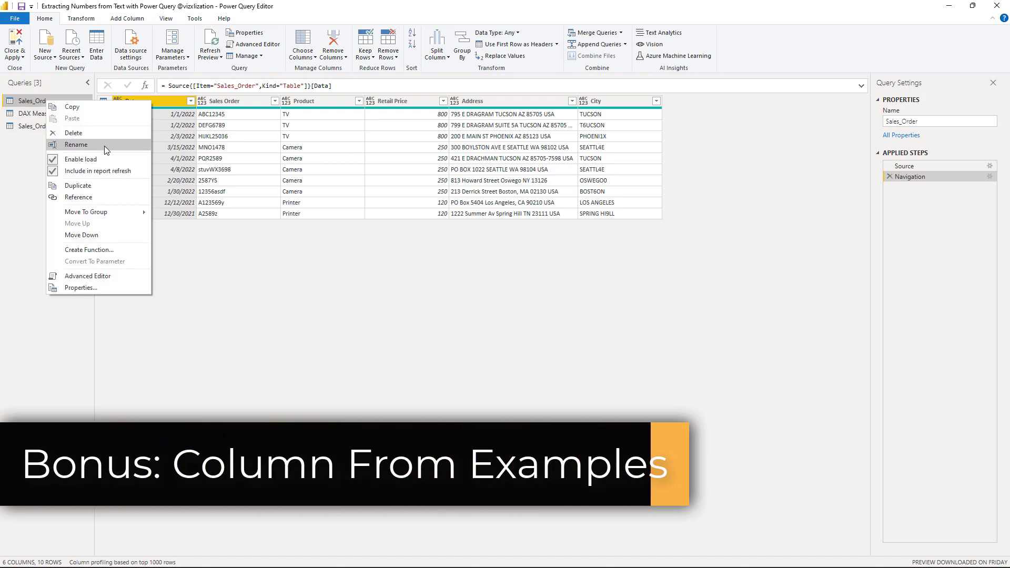
click(99, 185)
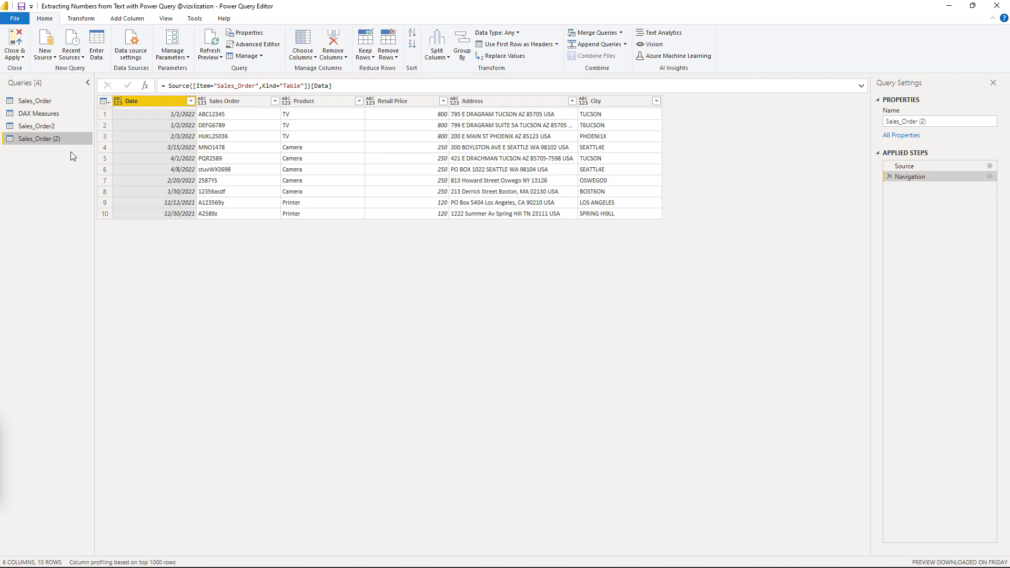
double_click(68, 139)
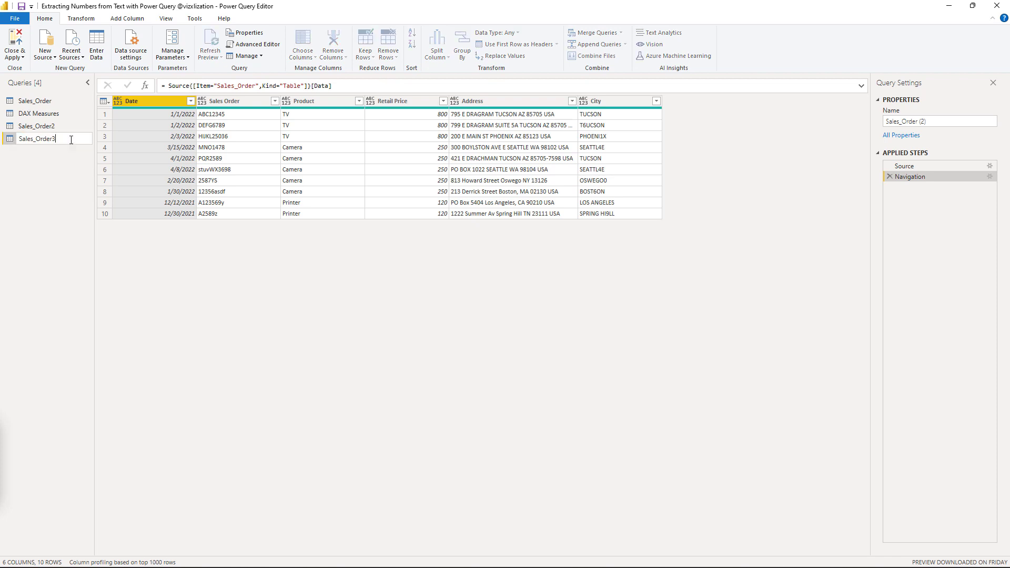
key(Return)
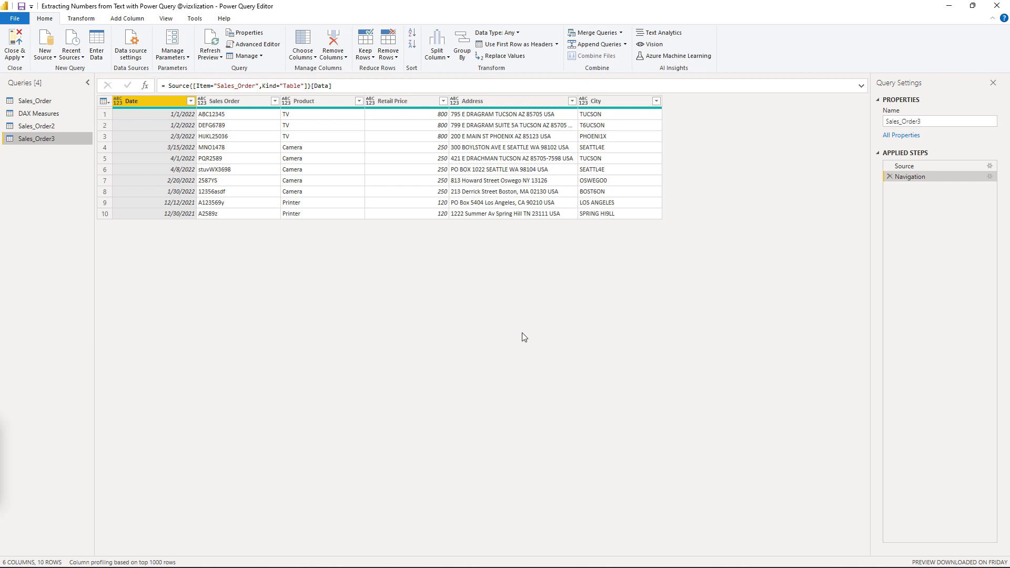
- Start a column from examples in Sales_Order3 with the sample values ABC and DEFG in the first two rows
click(602, 100)
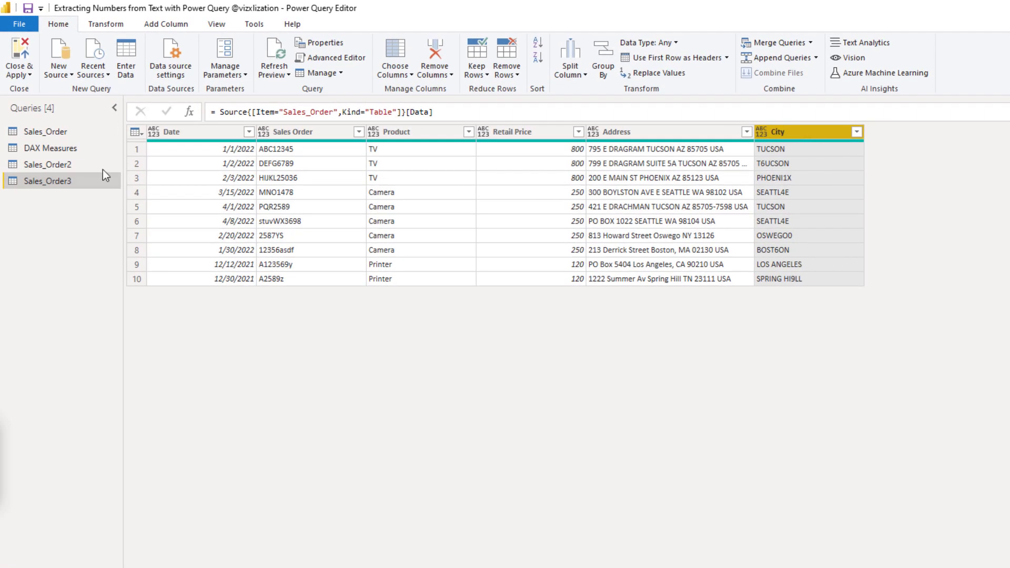
click(179, 24)
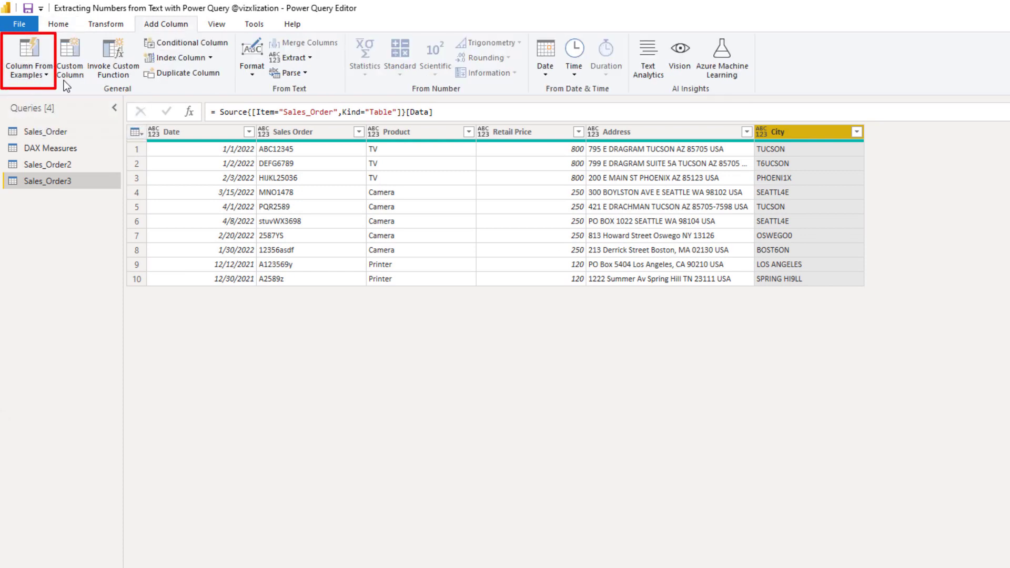
click(30, 53)
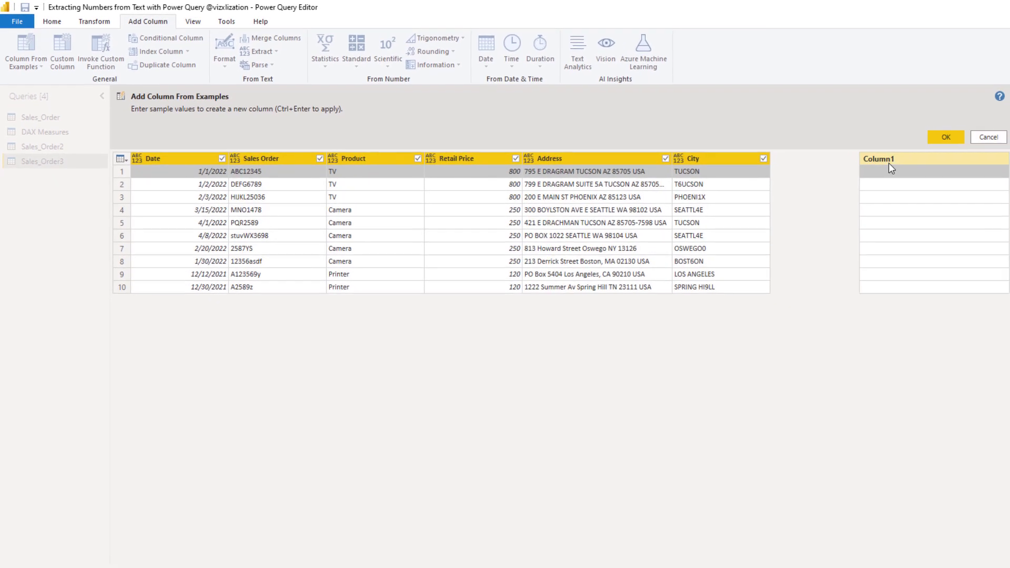
click(882, 176)
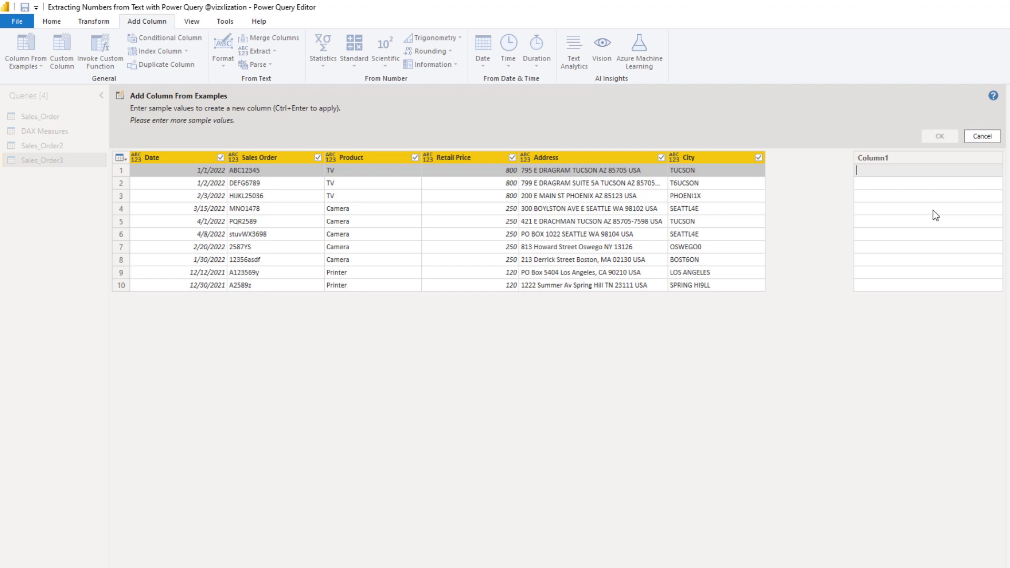
text(AB)
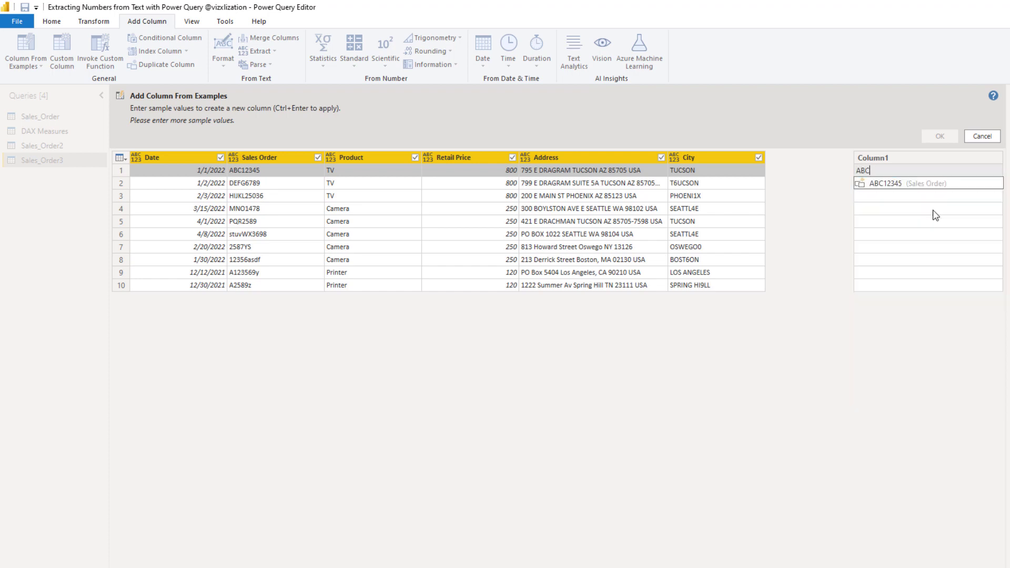
text(C)
key(Return)
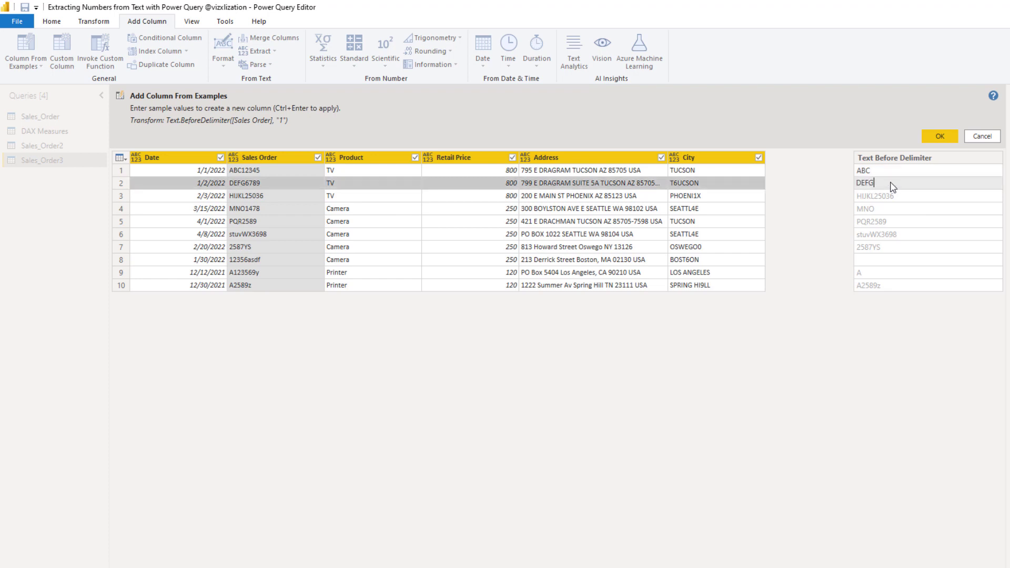
key(Return)
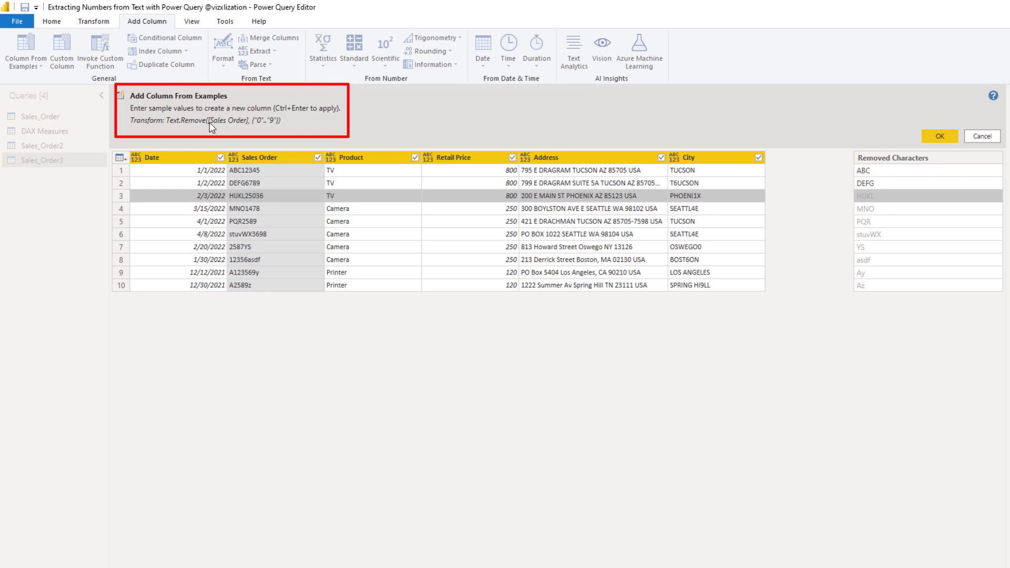
- Name the new example-based column Sales Code and add it to the query
click(910, 160)
double_click(909, 160)
key(BackSpace)
text(Sales Code)
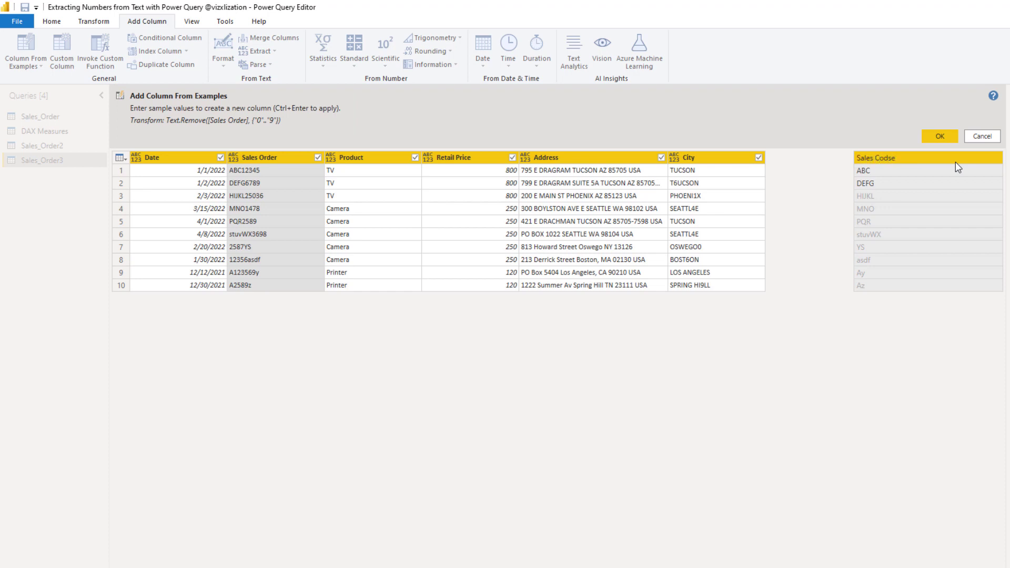
key(ctrl+Return)
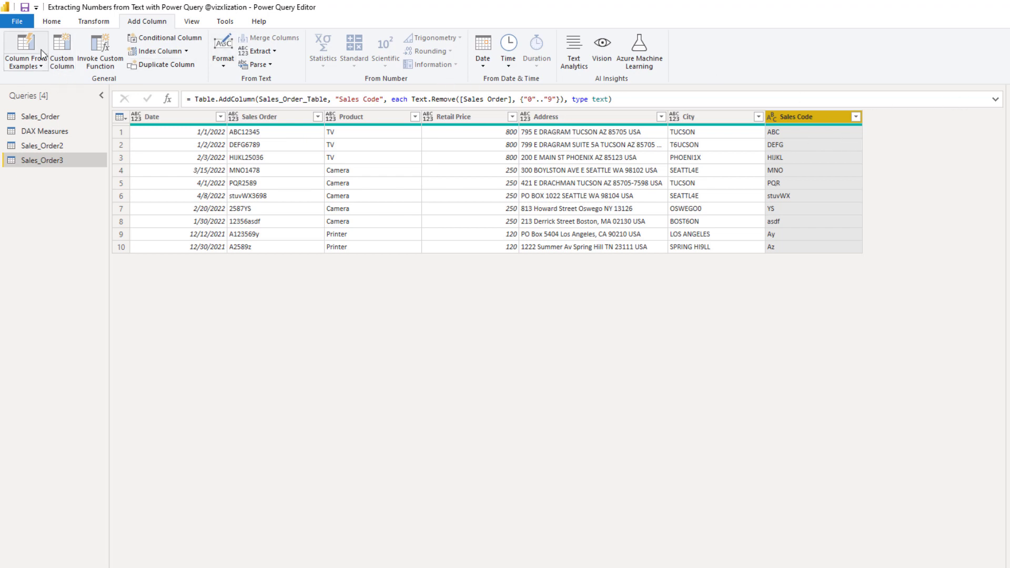
- Start another column from examples in Sales_Order3 and name it Sales Number
click(26, 45)
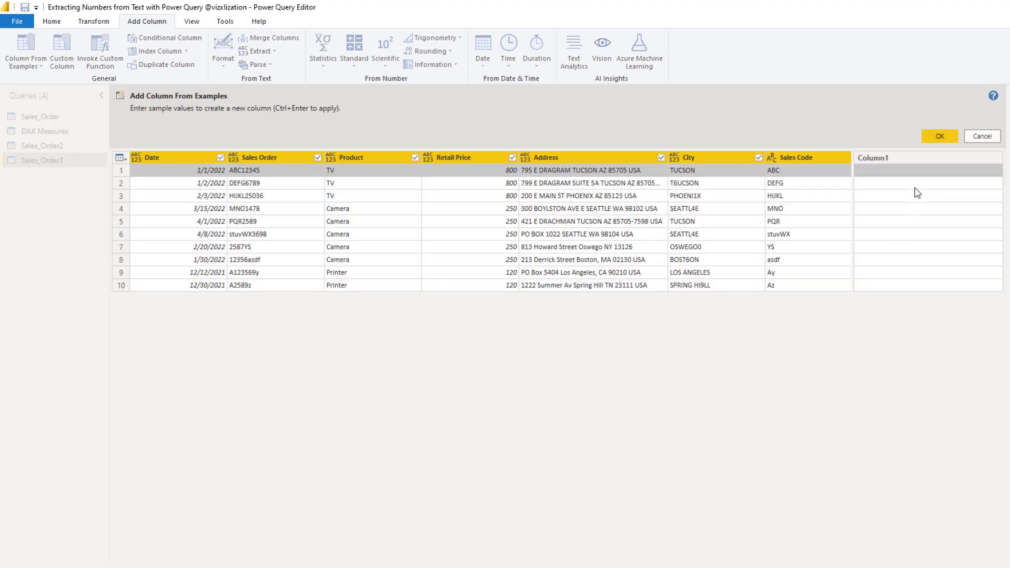
double_click(886, 158)
text(Sales Number)
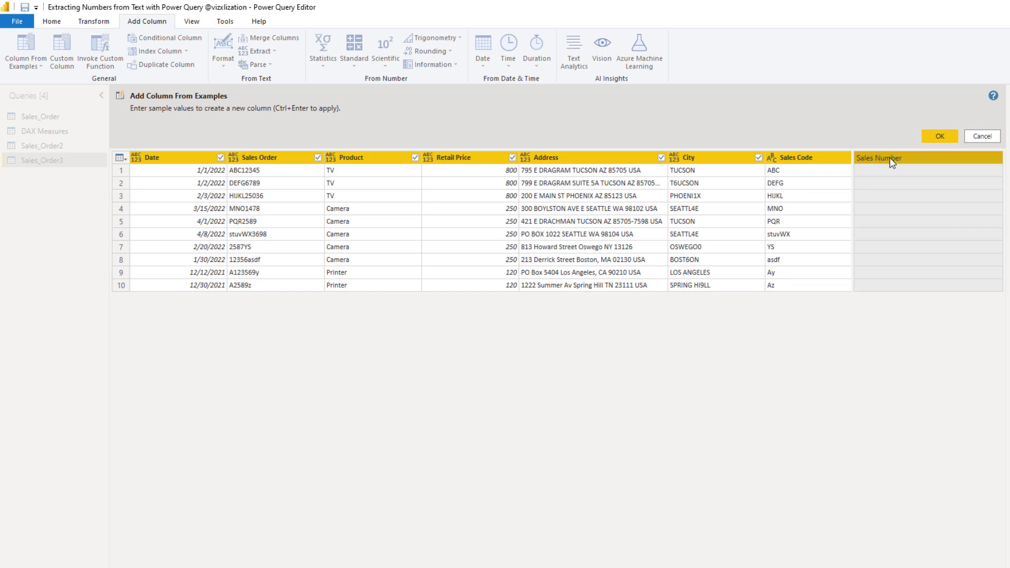
- Enter the sample values 12345 and 6789 in the first two Sales Number rows and add the column
click(893, 170)
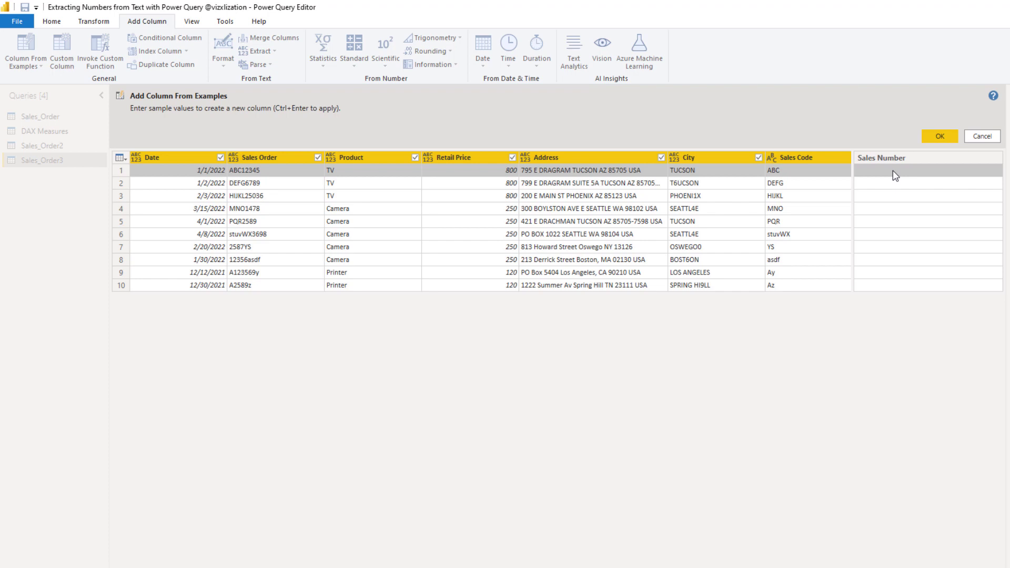
text(1235)
key(BackSpace)
text(45)
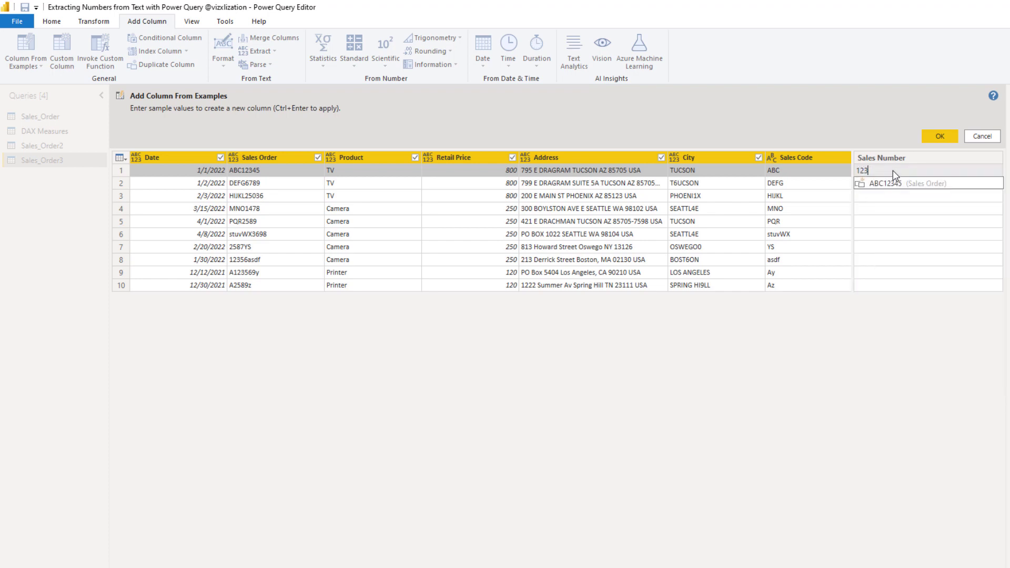
key(Return)
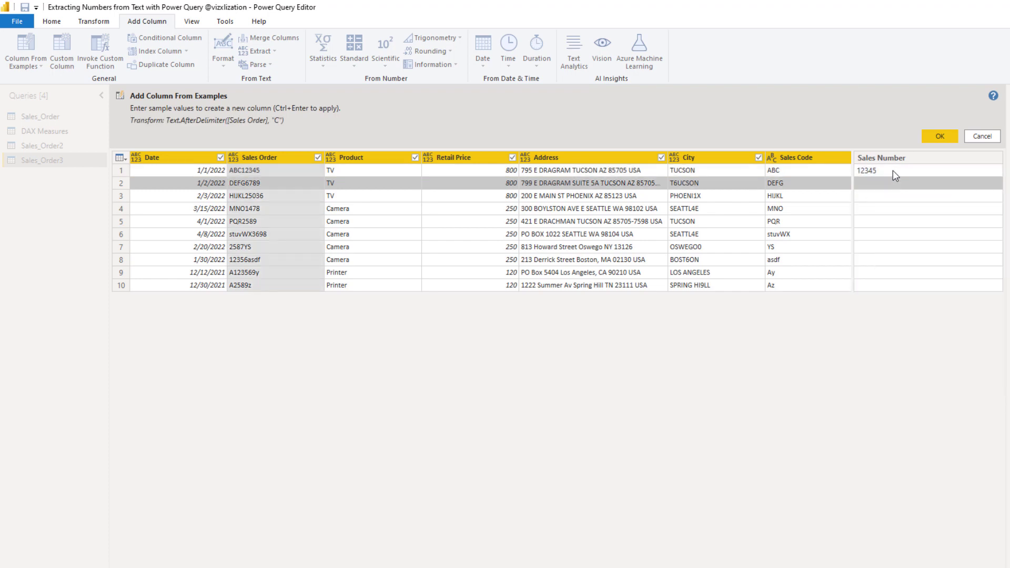
text(6789)
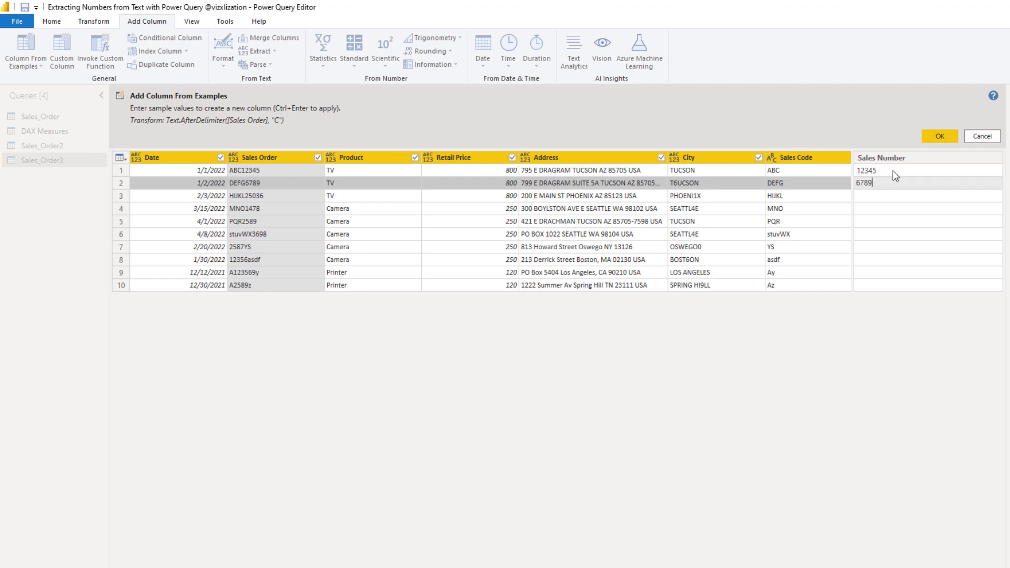
key(Return)
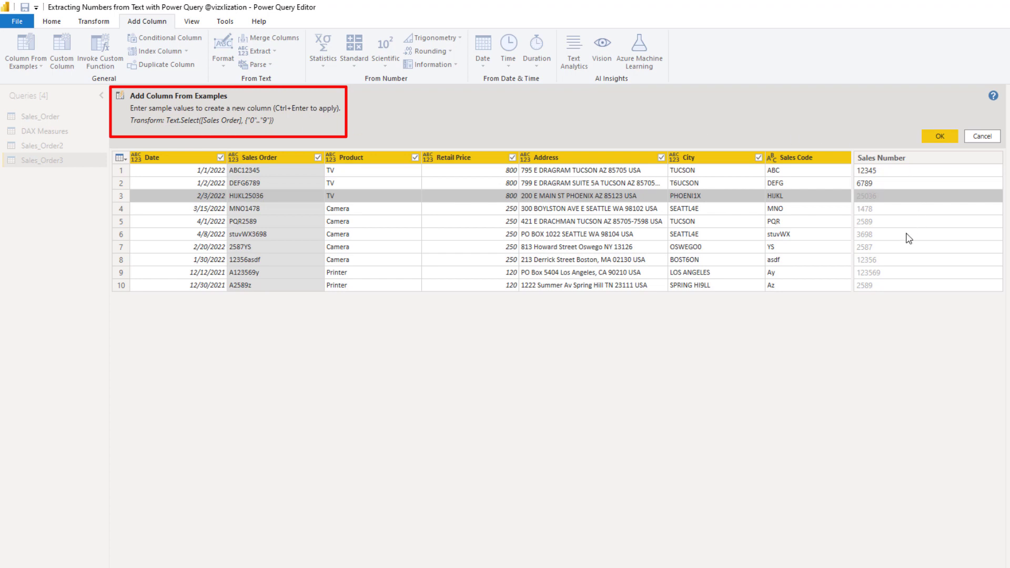
click(938, 135)
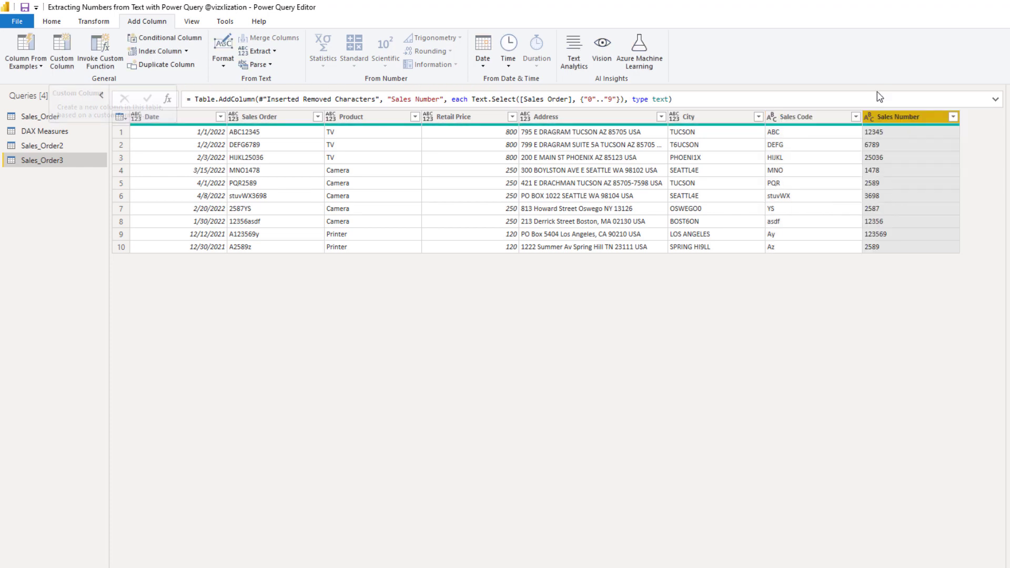
- Start another column from examples in Sales_Order3 and name it City2
click(25, 47)
double_click(891, 158)
text(City2)
key(Return)
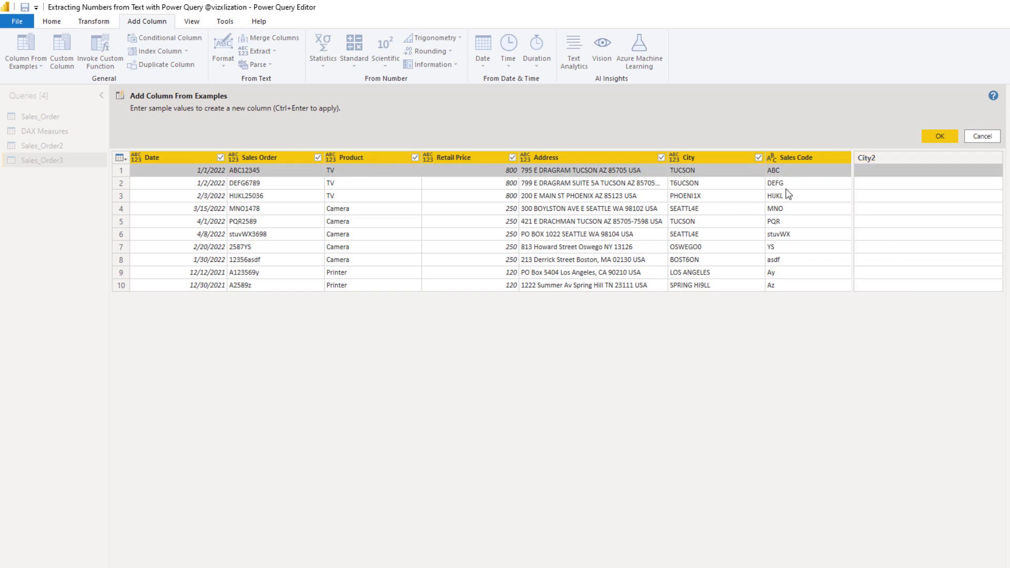
- Enter the sample values TUCSON, TUCSON and PHOENIX in the first three City2 rows and add the column
text(TUCSON)
key(Return)
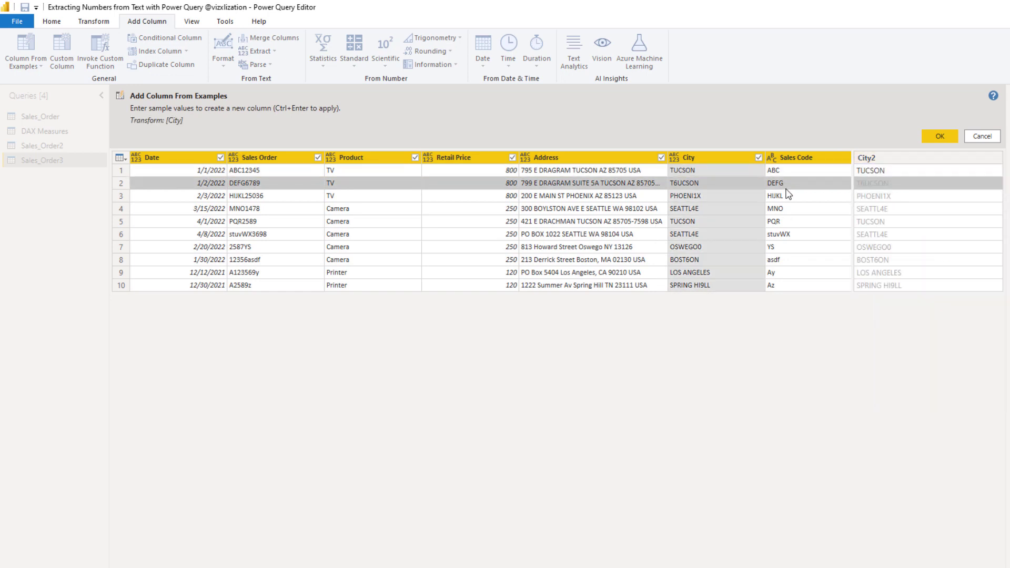
text(TUCSON)
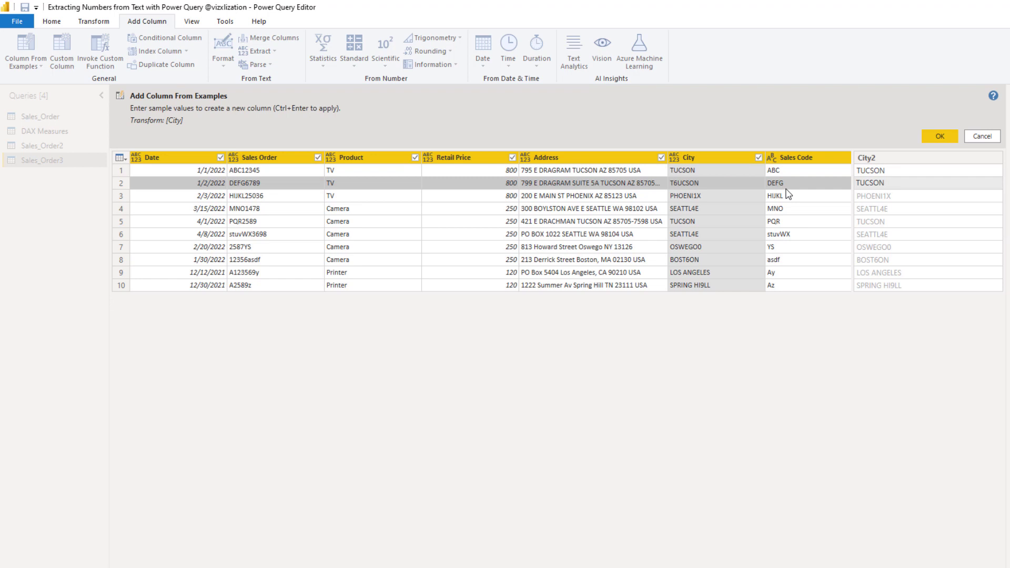
key(Return)
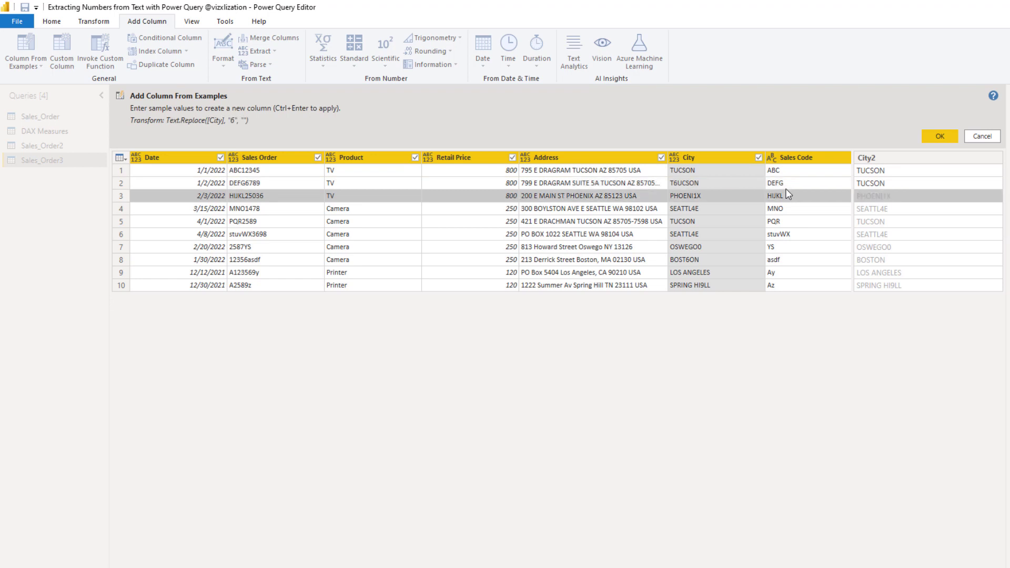
text(PHOENIX)
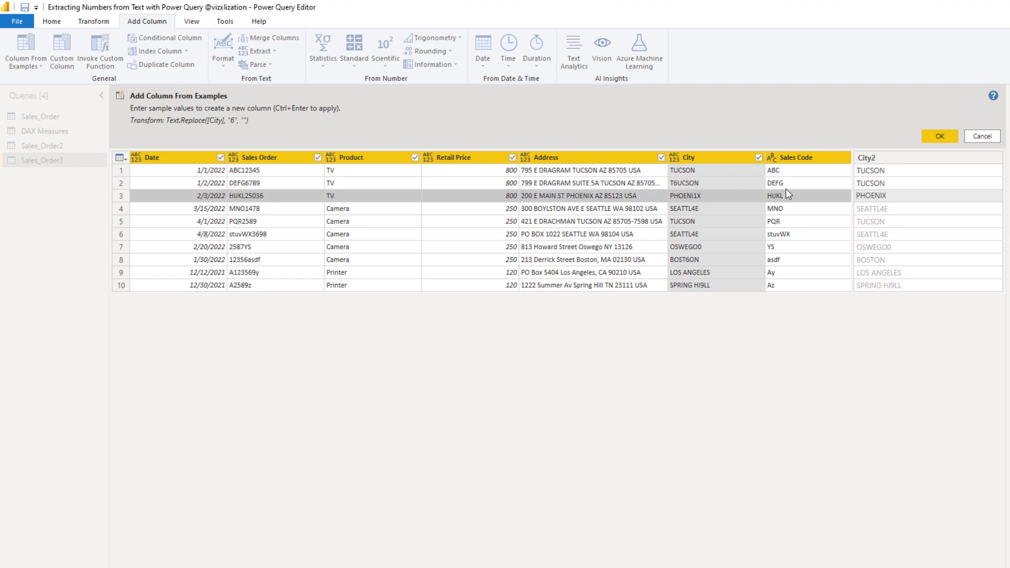
key(Return)
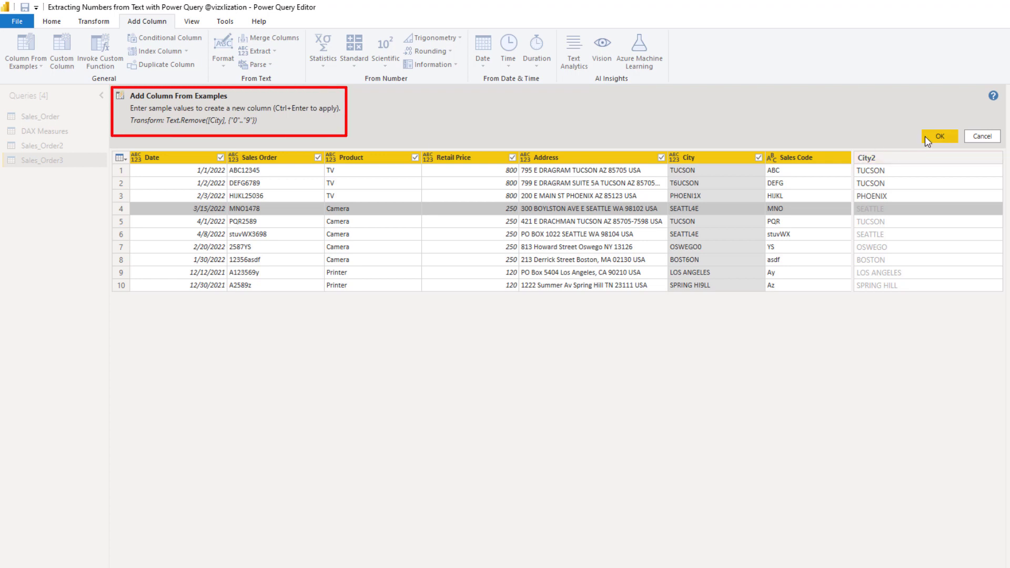
click(941, 137)
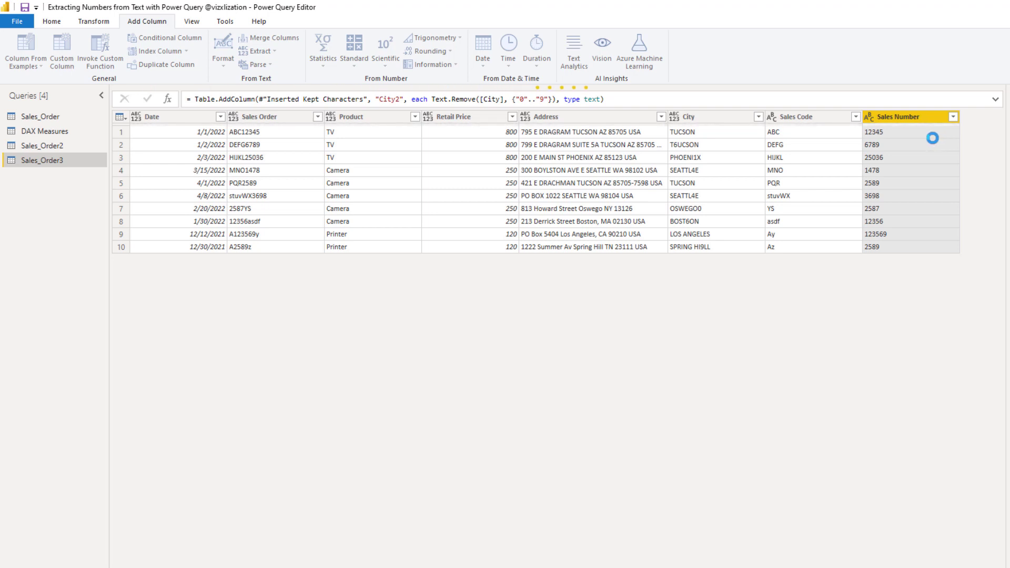
- Apply the query changes to the model and close the Power Query Editor to return to the report
click(52, 22)
click(17, 62)
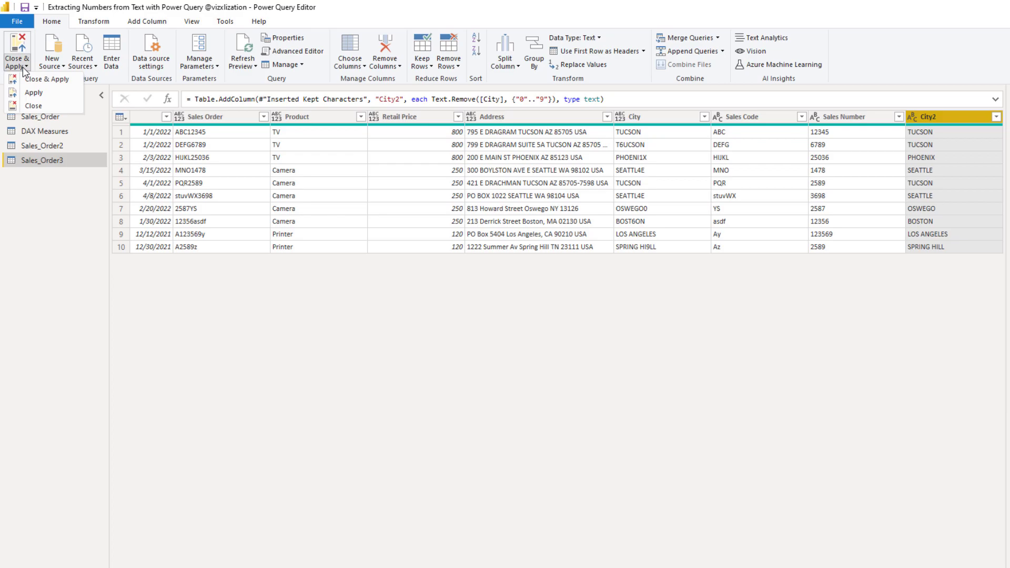
click(60, 81)
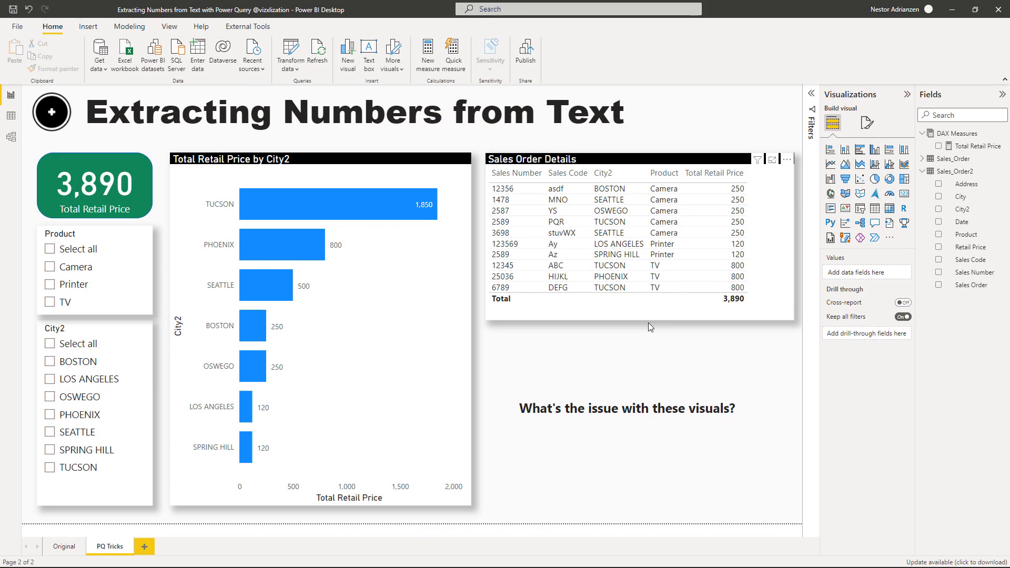